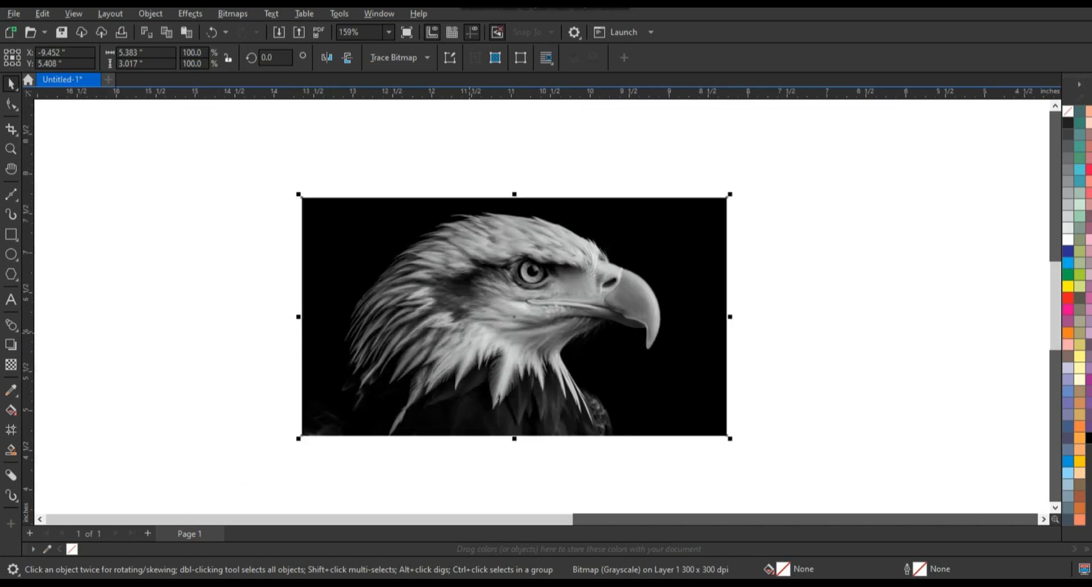
# Apply 57 percent uniform transparency to the eagle photo and narrow it about its centre to about 4.81 inches wide.
pyautogui.click(11, 365)
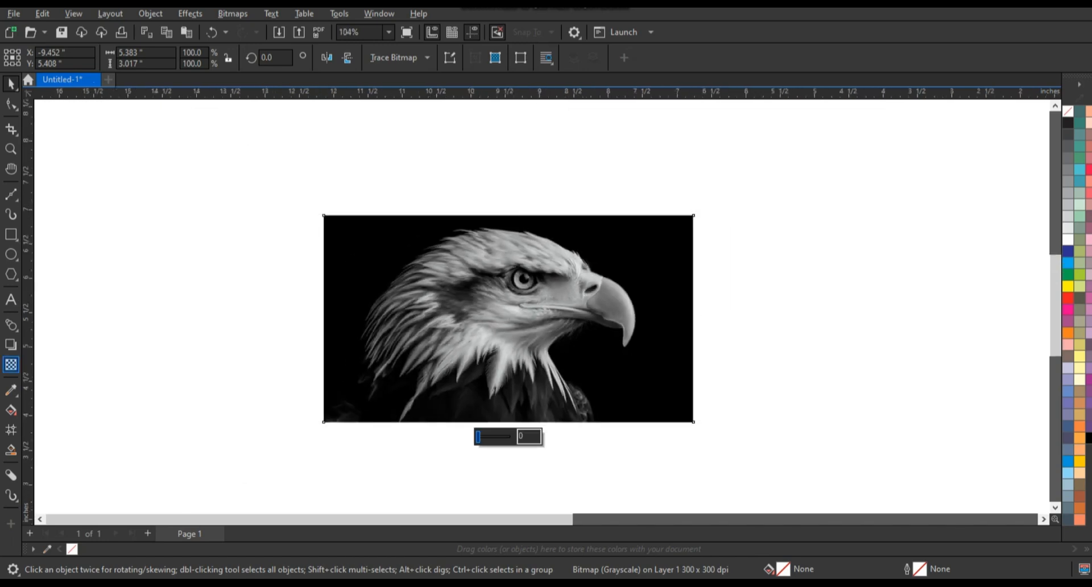
pyautogui.moveTo(479, 437); pyautogui.dragTo(496, 437)
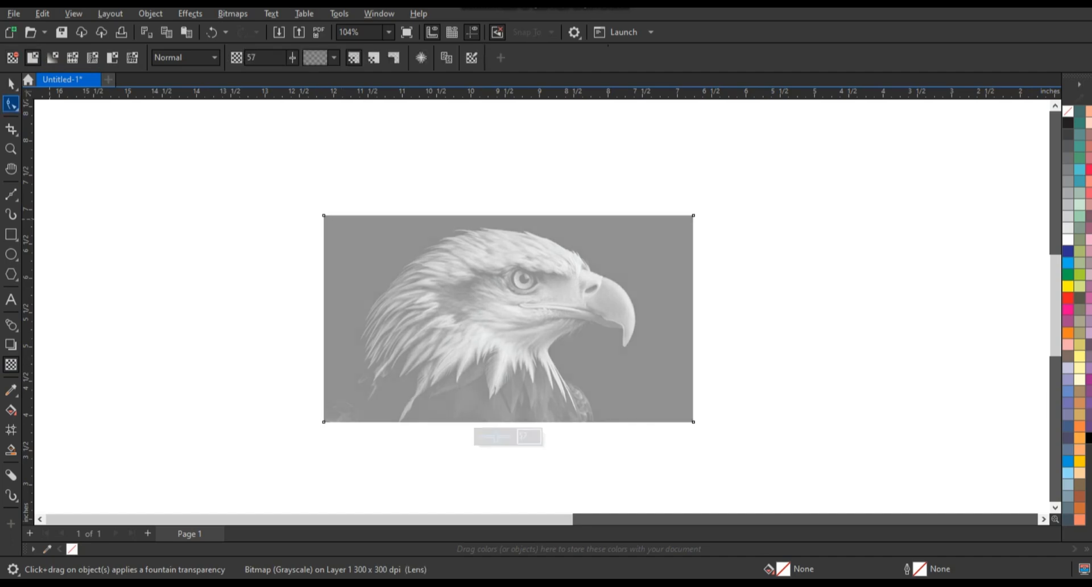
pyautogui.press('space')
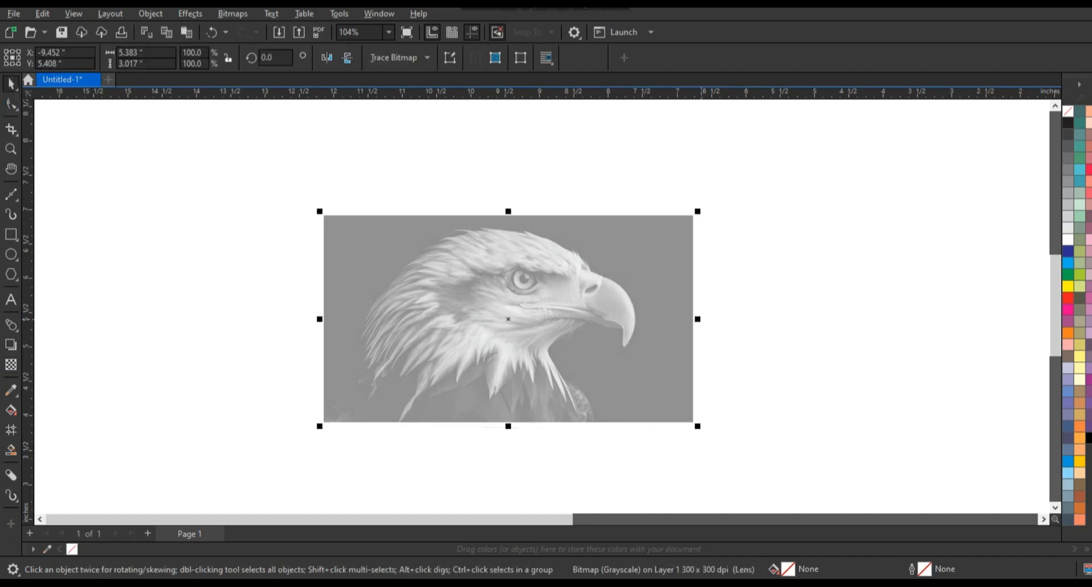
pyautogui.moveTo(699, 319); pyautogui.dragTo(681, 323)
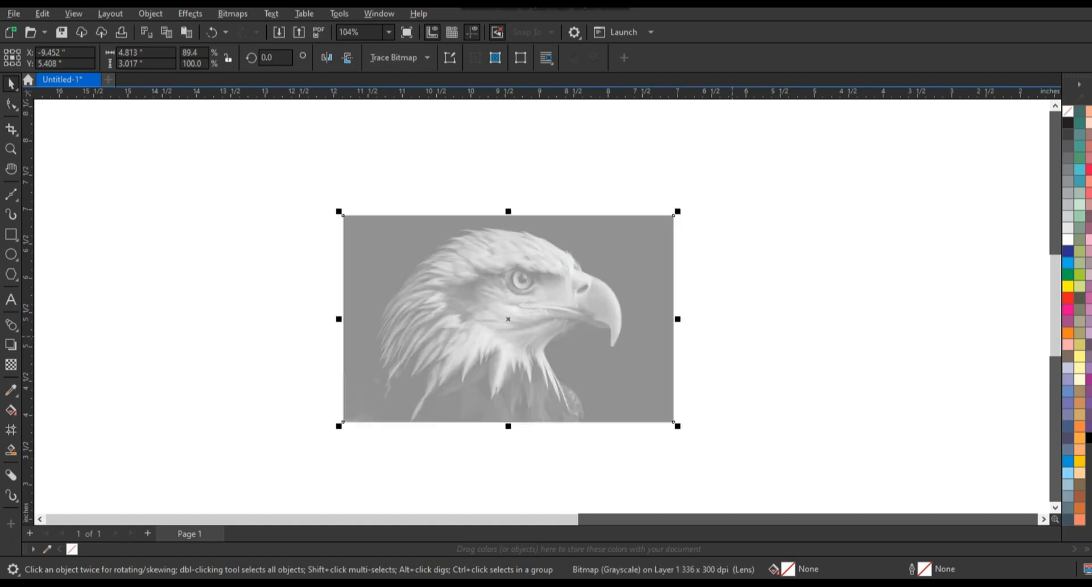
pyautogui.press('Escape')
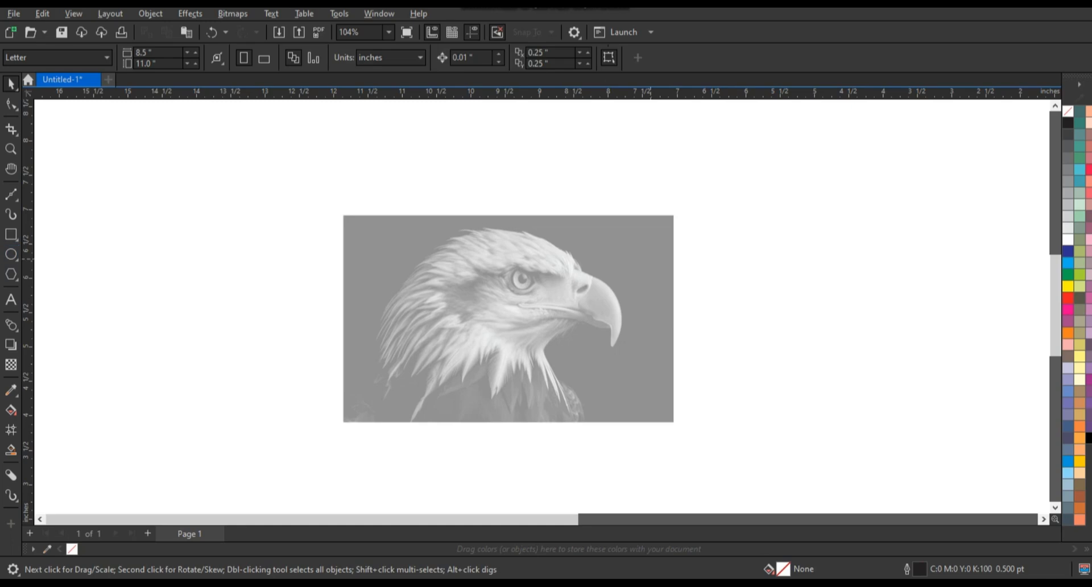
# Set the default graphic outline to 3 pt and draw a circle about 3.74 inches in diameter around the eagle's head.
pyautogui.press('F7')
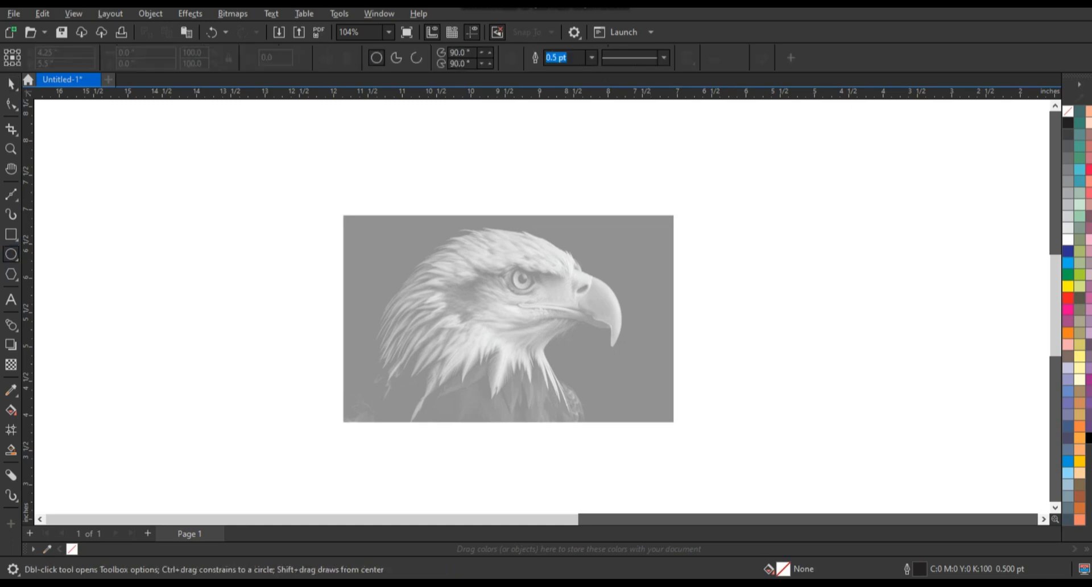
pyautogui.click(592, 58)
pyautogui.press('Escape')
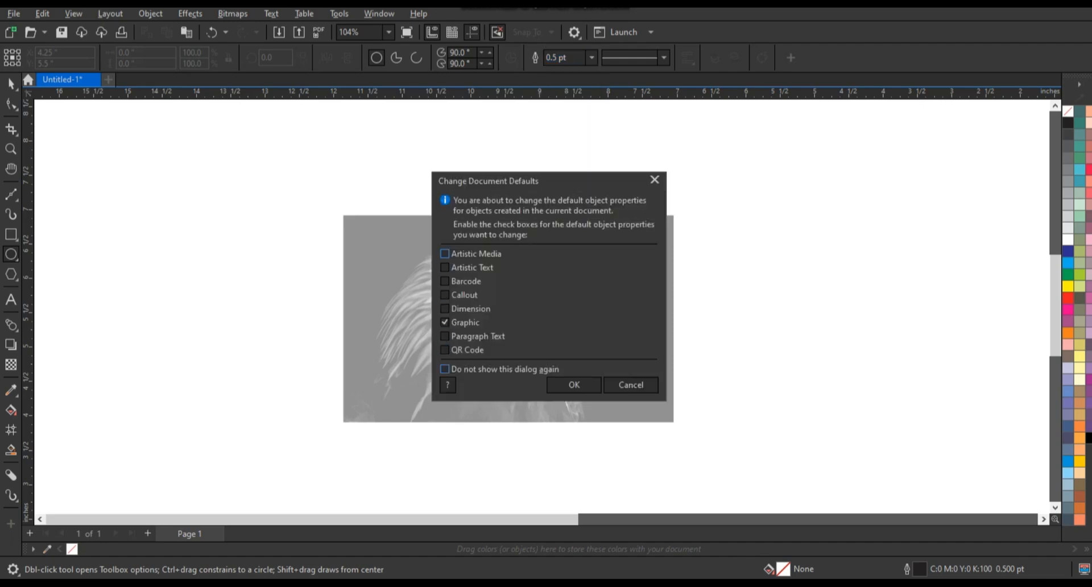
pyautogui.press('Return')
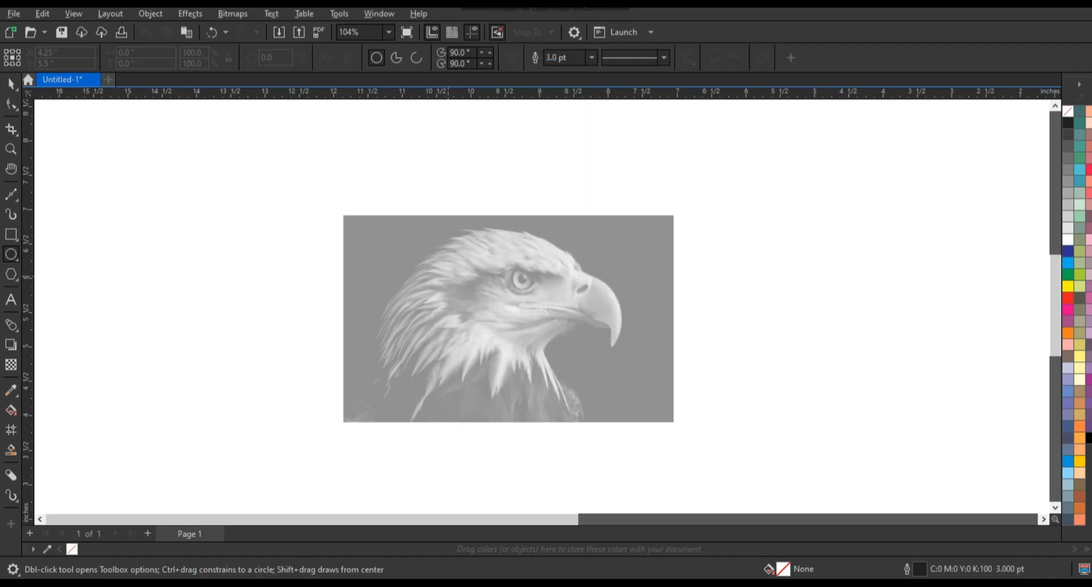
pyautogui.moveTo(375, 190); pyautogui.dragTo(631, 447)
pyautogui.press('space')
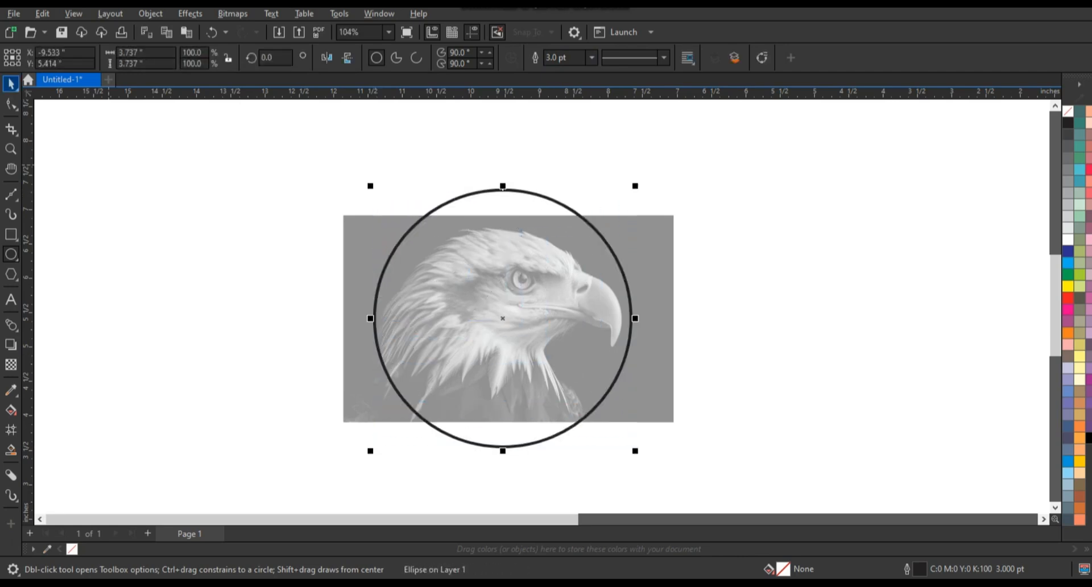
# Enlarge the circle from its centre to about 3.98 inches and nudge it down about 0.11 inch.
pyautogui.click(11, 84)
pyautogui.moveTo(635, 186); pyautogui.dragTo(643, 177)
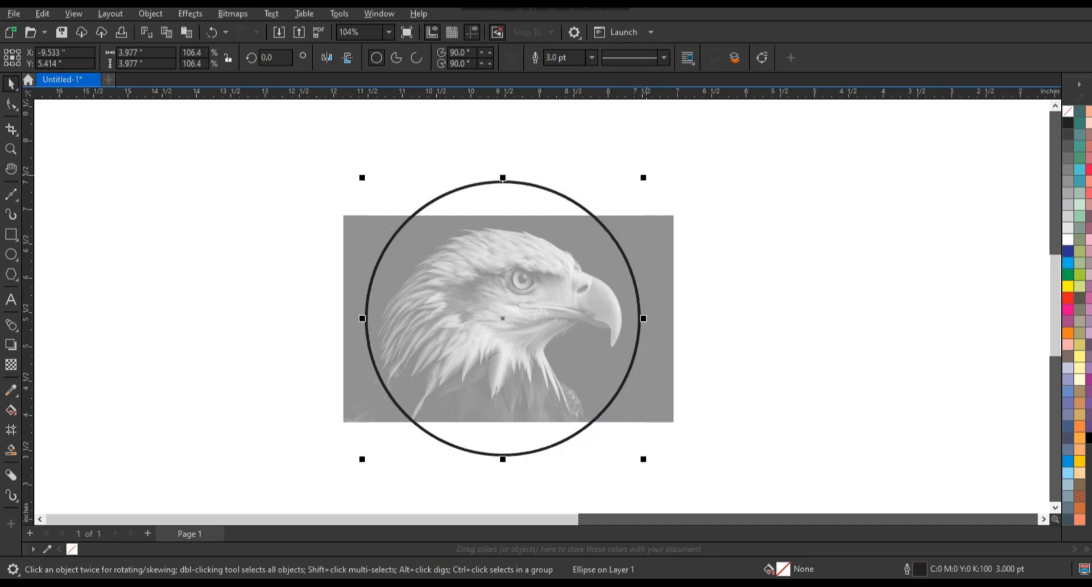
pyautogui.press('Down')
pyautogui.press('Down')
pyautogui.press('Down')
pyautogui.press('Down')
pyautogui.press('Down')
pyautogui.press('Down')
pyautogui.press('Down')
pyautogui.press('Down')
pyautogui.press('Down')
pyautogui.press('Down')
pyautogui.press('Down')
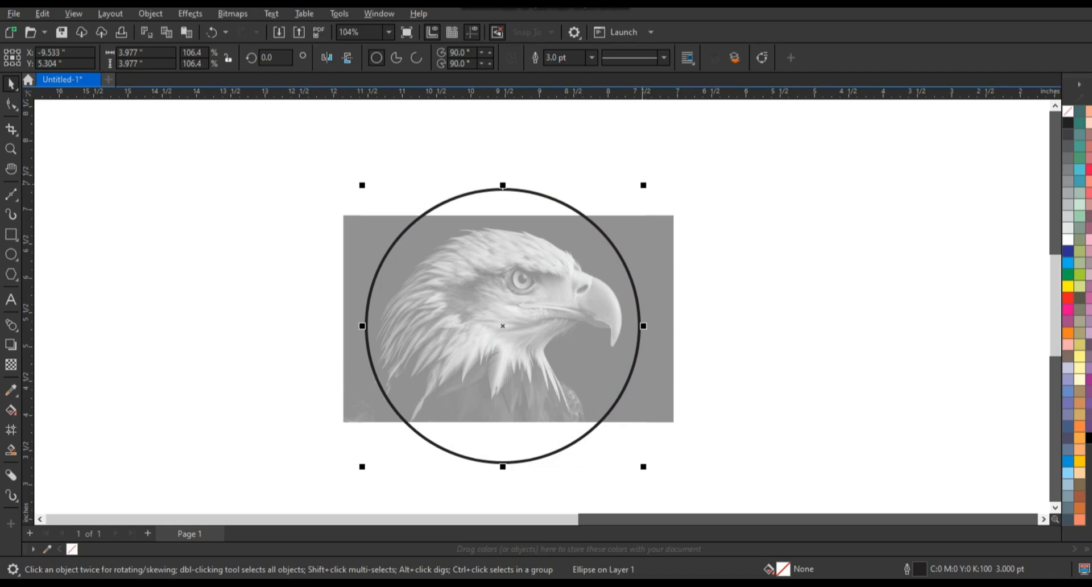
# Build a solid black ring by combining the circle with a concentric copy about 4.26 inches in diameter.
pyautogui.moveTo(643, 185)
pyautogui.mouseDown()
pyautogui.moveTo(633, 194)
pyautogui.moveTo(653, 176)
pyautogui.mouseUp()
pyautogui.rightClick(632, 194)
pyautogui.hotkey('ctrl', 'a')
pyautogui.hotkey('ctrl', 'l')
pyautogui.click(1088, 438)
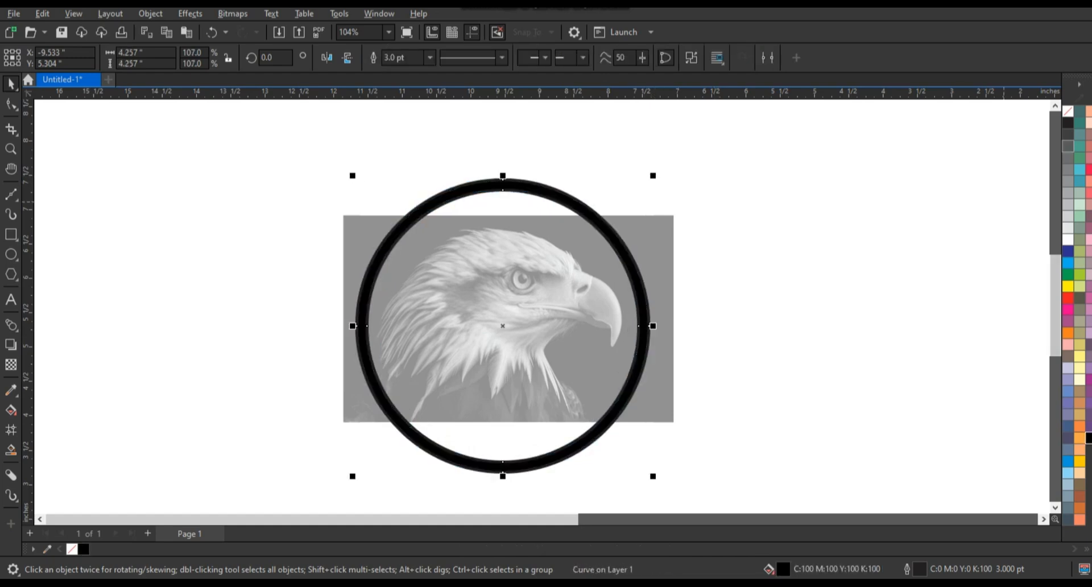
# Trace the top of the eagle's head with straight 1.5 pt segments from the beak tip over two crest notches to the ring behind the head.
pyautogui.press('F5')
pyautogui.click(609, 353)
pyautogui.doubleClick(627, 298)
pyautogui.click(584, 273)
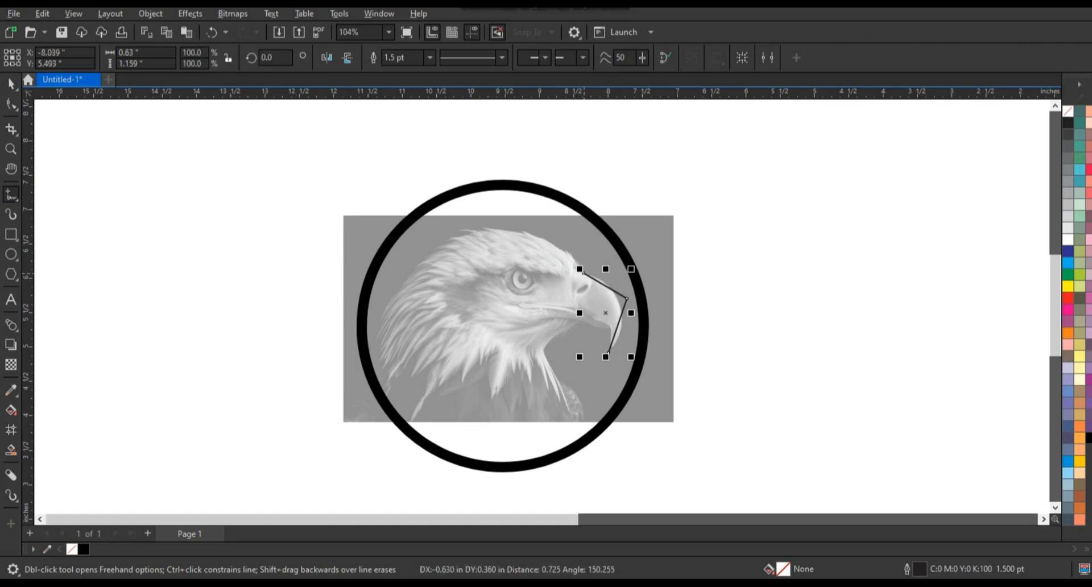
pyautogui.click(515, 222)
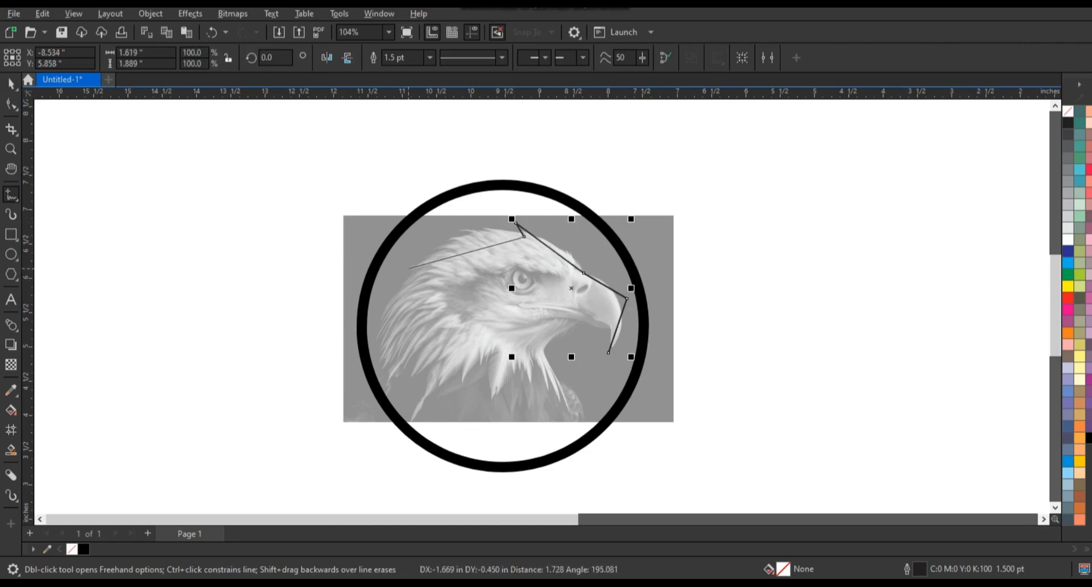
pyautogui.click(404, 265)
pyautogui.click(424, 268)
pyautogui.click(358, 307)
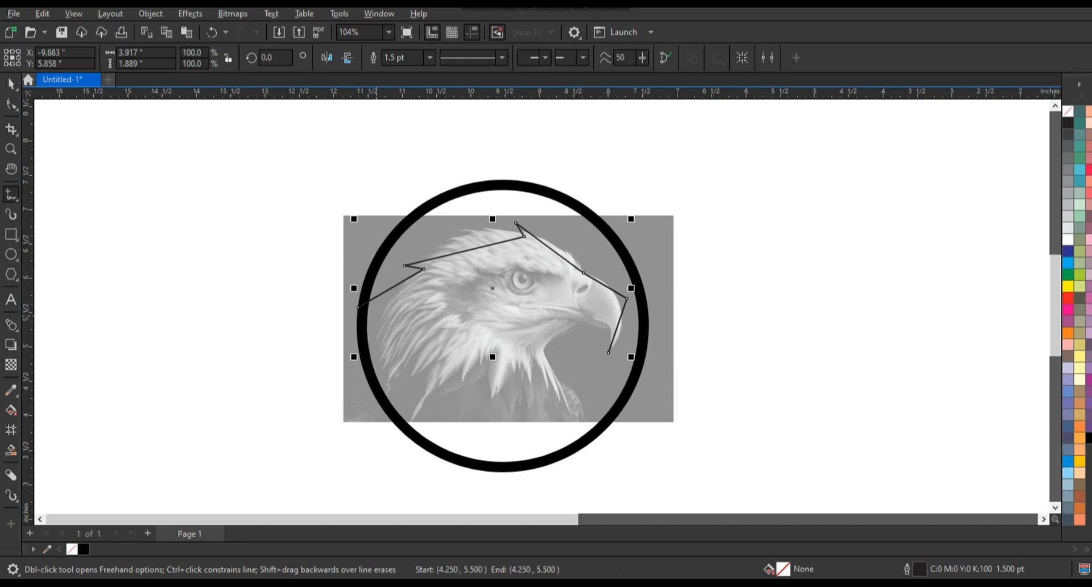
# Continue the straight-segment outline from the beak tip under the jaw and down the neck, with one notch, to the ring's lower edge.
pyautogui.click(609, 353)
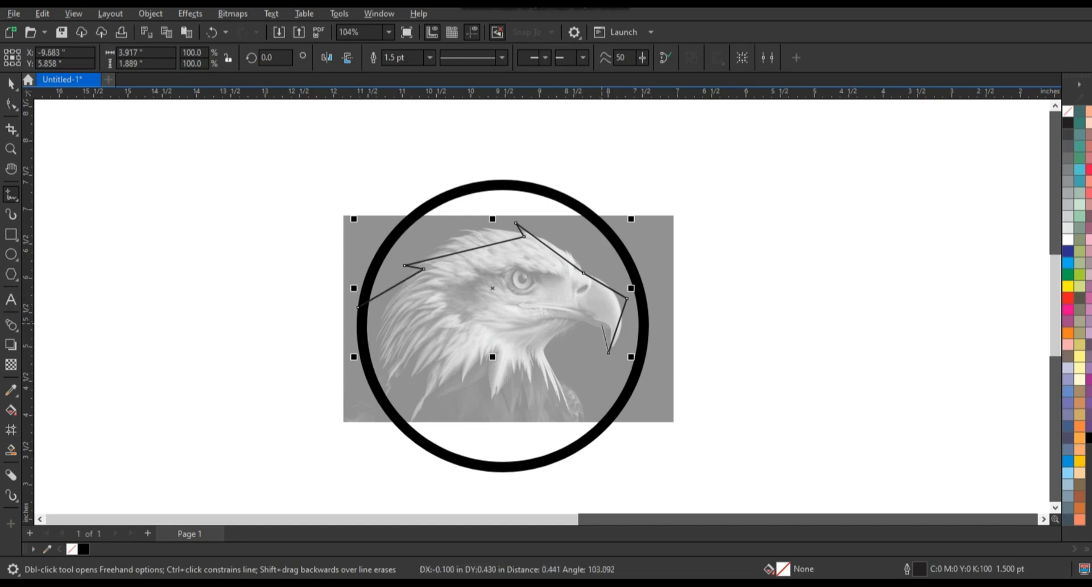
pyautogui.click(604, 325)
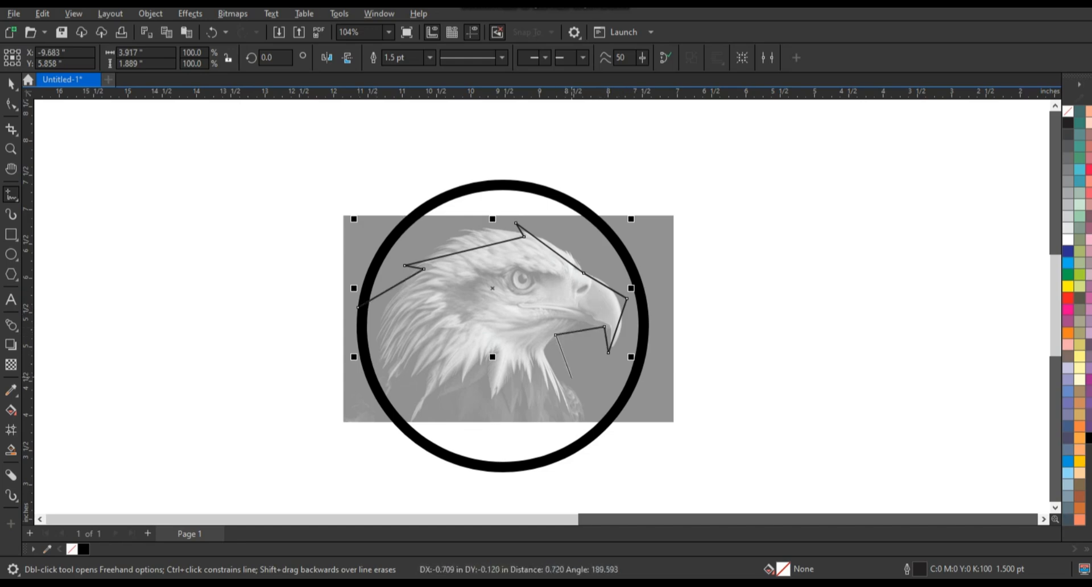
pyautogui.click(574, 384)
pyautogui.click(550, 372)
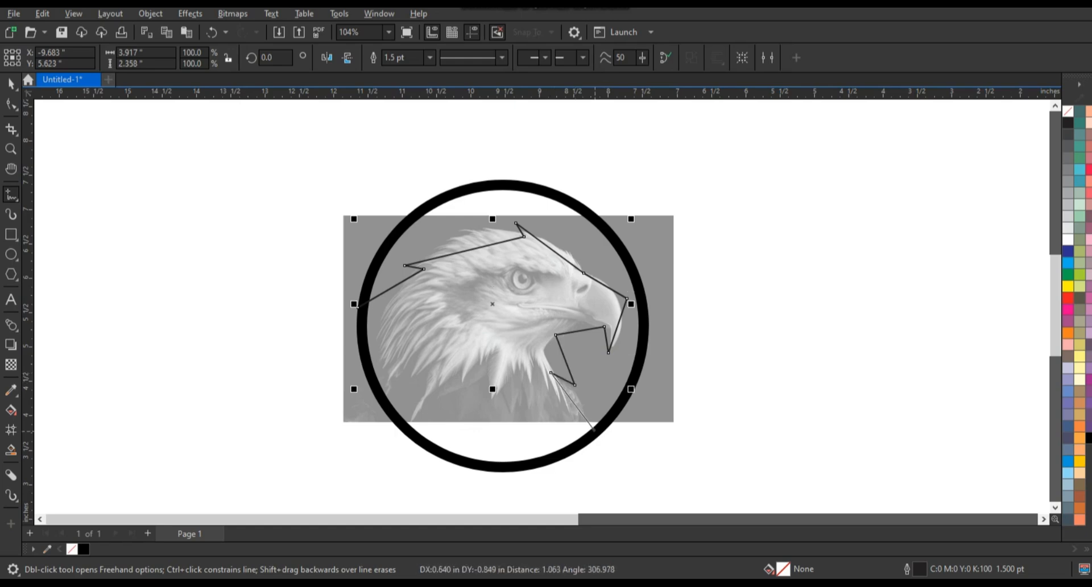
pyautogui.doubleClick(599, 436)
# Convert the outline's segments to curves and bend the forehead segment into an arc from the beak's base to the front crest tip.
pyautogui.click(11, 104)
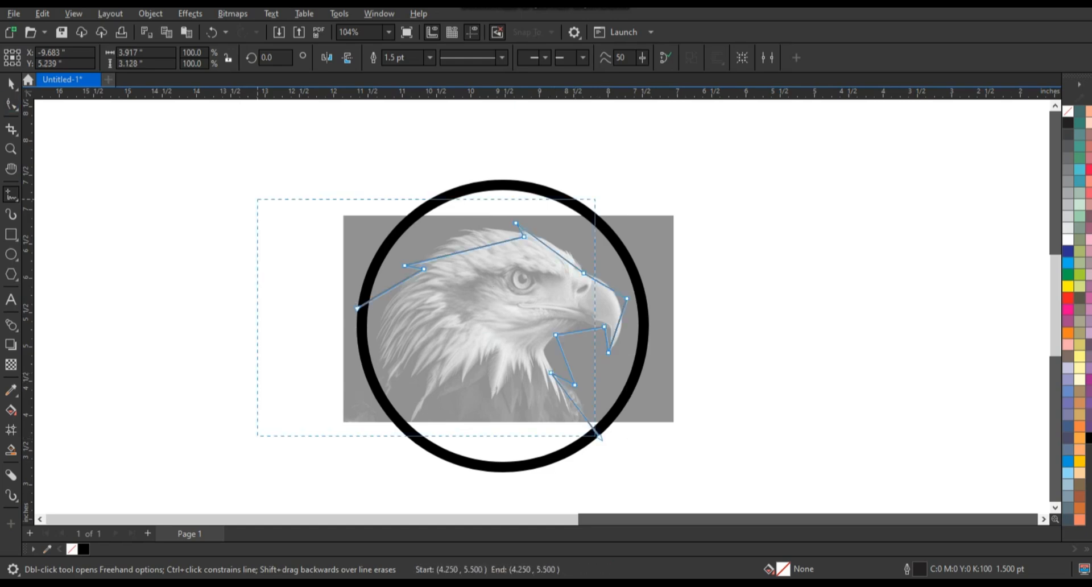
pyautogui.click(560, 257)
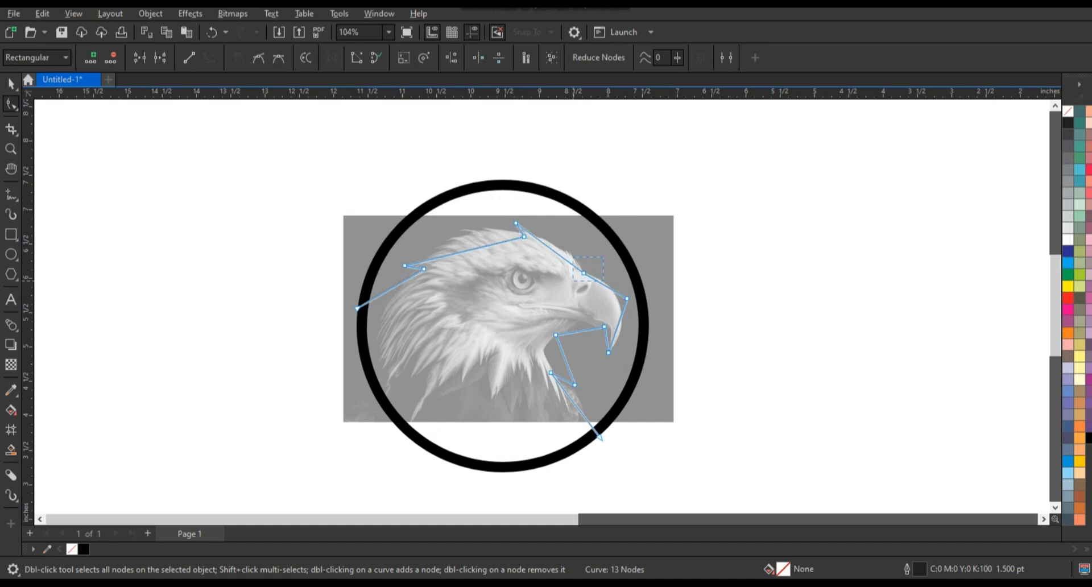
pyautogui.moveTo(562, 257); pyautogui.dragTo(574, 235)
pyautogui.click(583, 273)
pyautogui.click(11, 149)
pyautogui.moveTo(359, 179); pyautogui.dragTo(728, 455)
pyautogui.click(11, 104)
pyautogui.click(502, 166)
pyautogui.moveTo(541, 172); pyautogui.dragTo(538, 170)
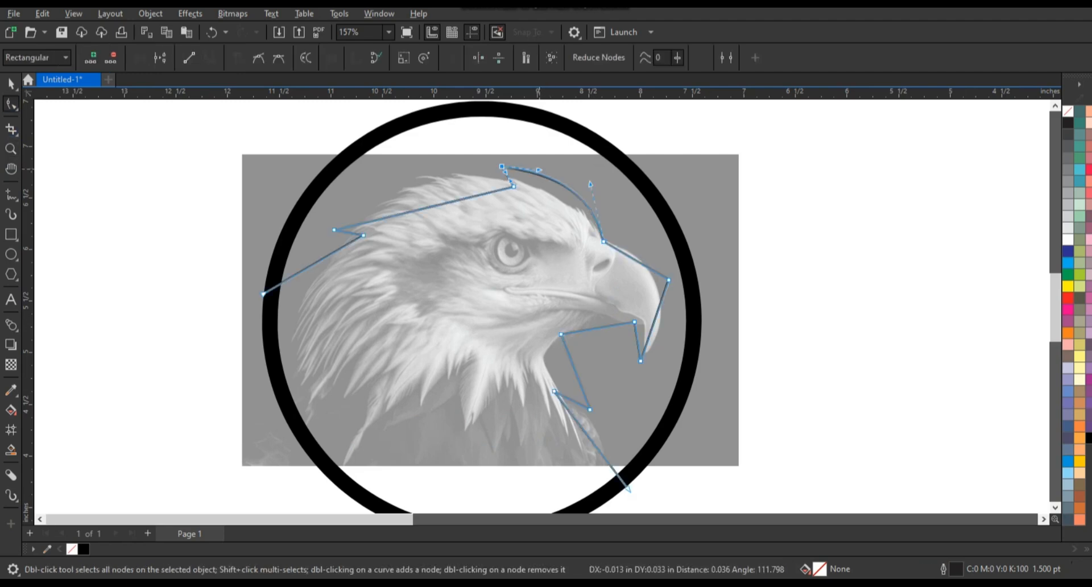
# Bend the crown segment into a smooth arc over the top of the head between the two crest notches.
pyautogui.moveTo(438, 210); pyautogui.dragTo(429, 181)
pyautogui.moveTo(395, 216); pyautogui.dragTo(383, 179)
pyautogui.moveTo(451, 159); pyautogui.dragTo(452, 150)
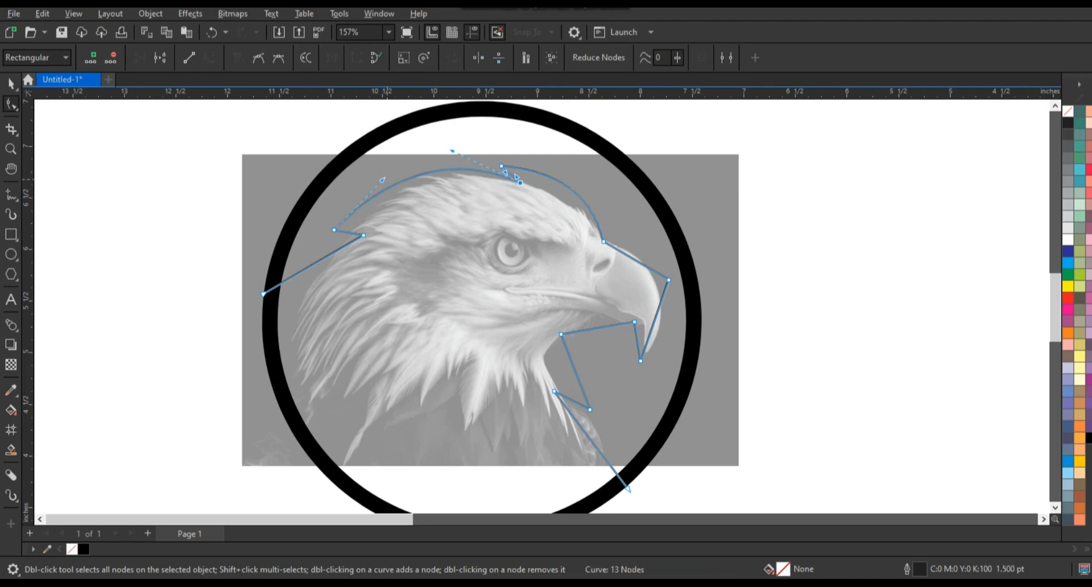
pyautogui.moveTo(384, 180); pyautogui.dragTo(382, 175)
# Curve the segment behind the head and move its end node down past the ring's outer edge.
pyautogui.moveTo(364, 235); pyautogui.dragTo(316, 239)
pyautogui.moveTo(298, 274); pyautogui.dragTo(256, 336)
pyautogui.moveTo(277, 300); pyautogui.dragTo(270, 289)
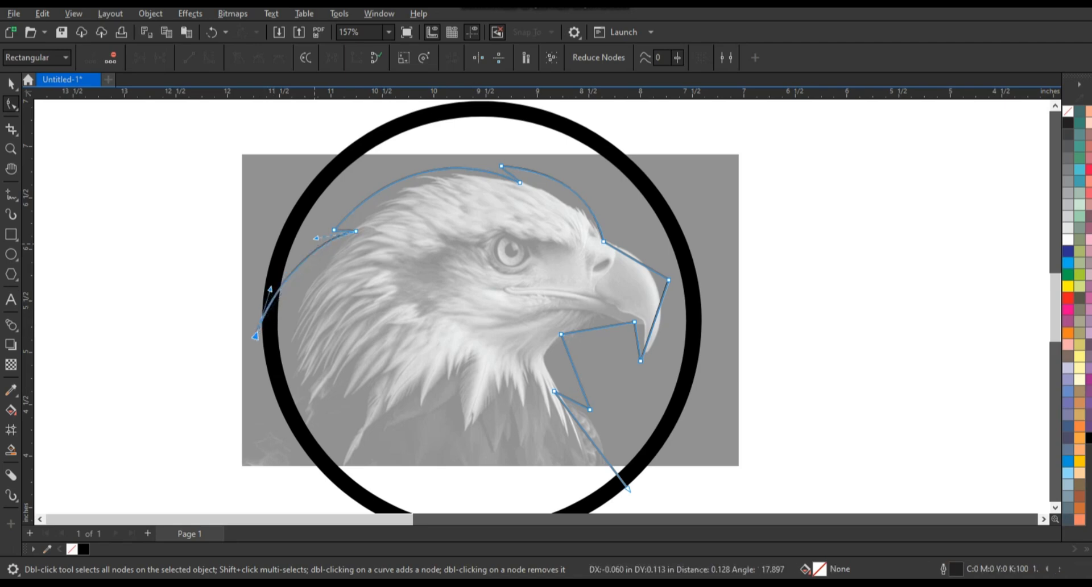
pyautogui.moveTo(316, 238); pyautogui.dragTo(317, 237)
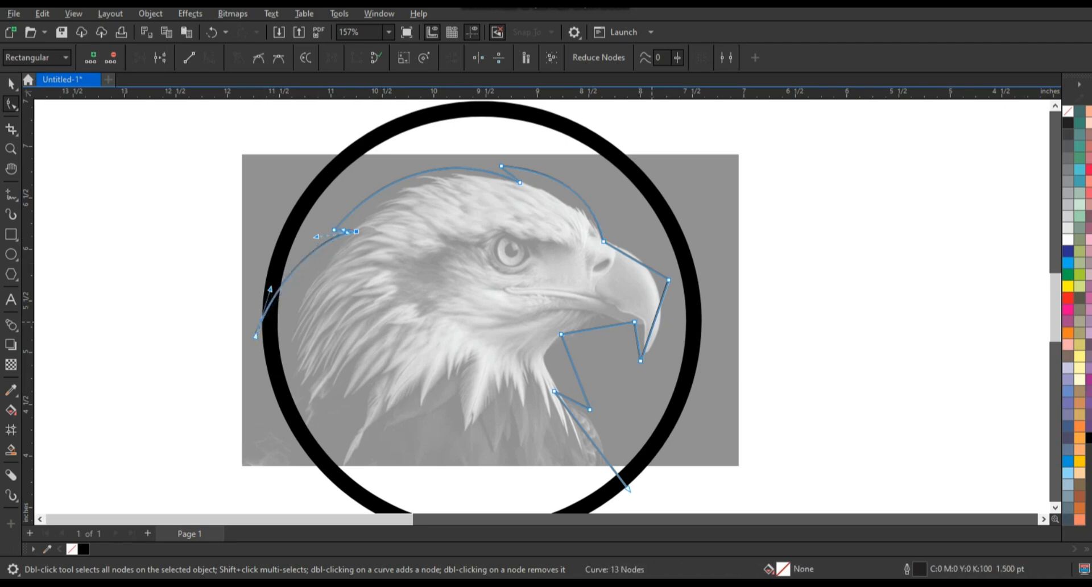
# Reshape the beak by rounding its front and upper edges and shifting the hooked tip inward.
pyautogui.moveTo(654, 322); pyautogui.dragTo(663, 329)
pyautogui.moveTo(641, 362); pyautogui.dragTo(627, 357)
pyautogui.click(630, 255)
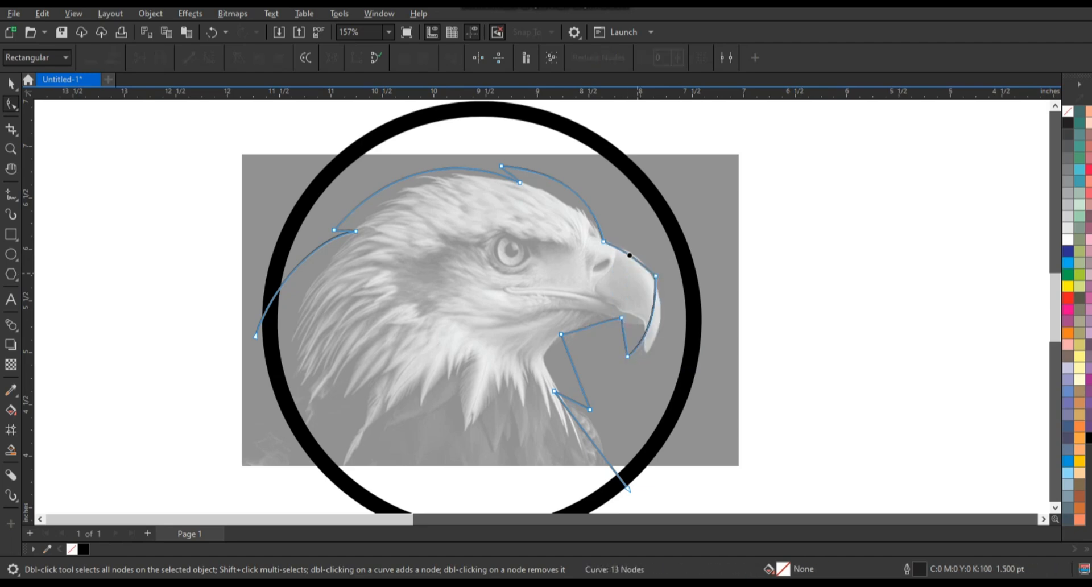
# Curve the jaw, throat and lower neck segments and reposition the neck notch tip to form a pointed feather.
pyautogui.moveTo(588, 327); pyautogui.dragTo(587, 321)
pyautogui.moveTo(589, 439); pyautogui.dragTo(573, 455)
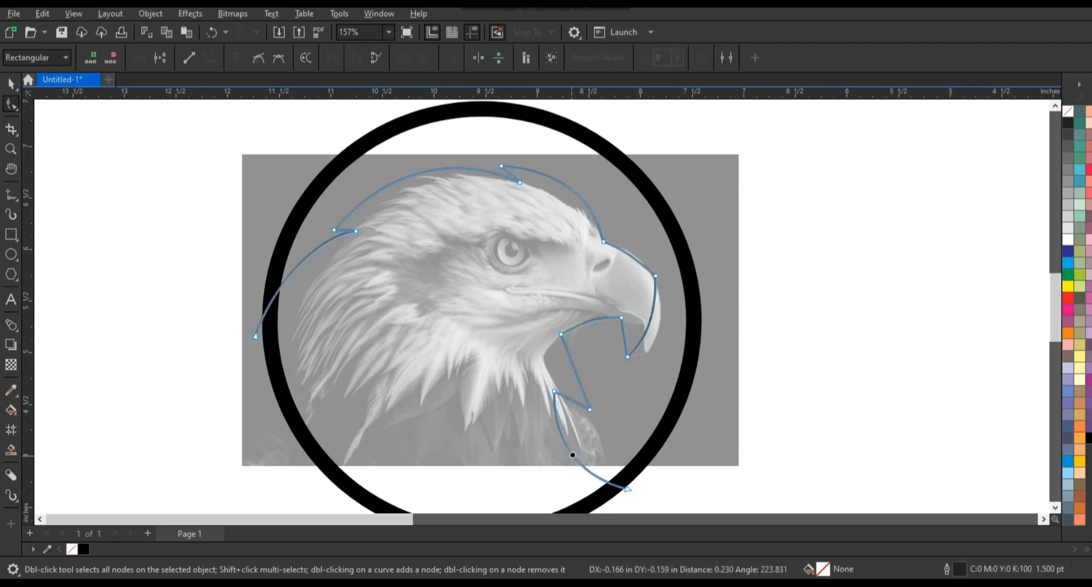
pyautogui.moveTo(574, 400); pyautogui.dragTo(574, 411)
pyautogui.moveTo(563, 401); pyautogui.dragTo(551, 368)
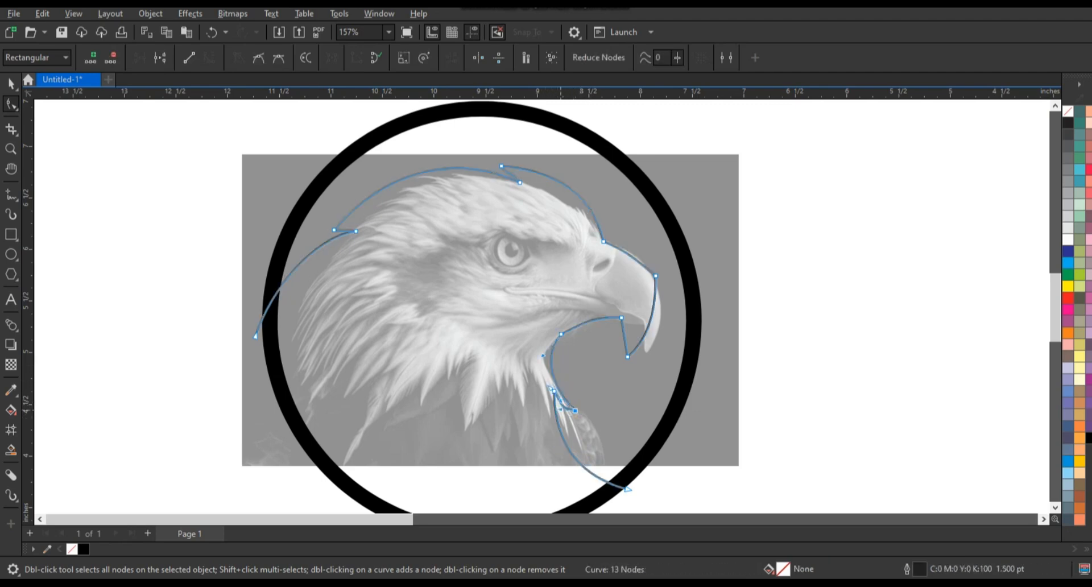
pyautogui.click(301, 297)
pyautogui.click(281, 288)
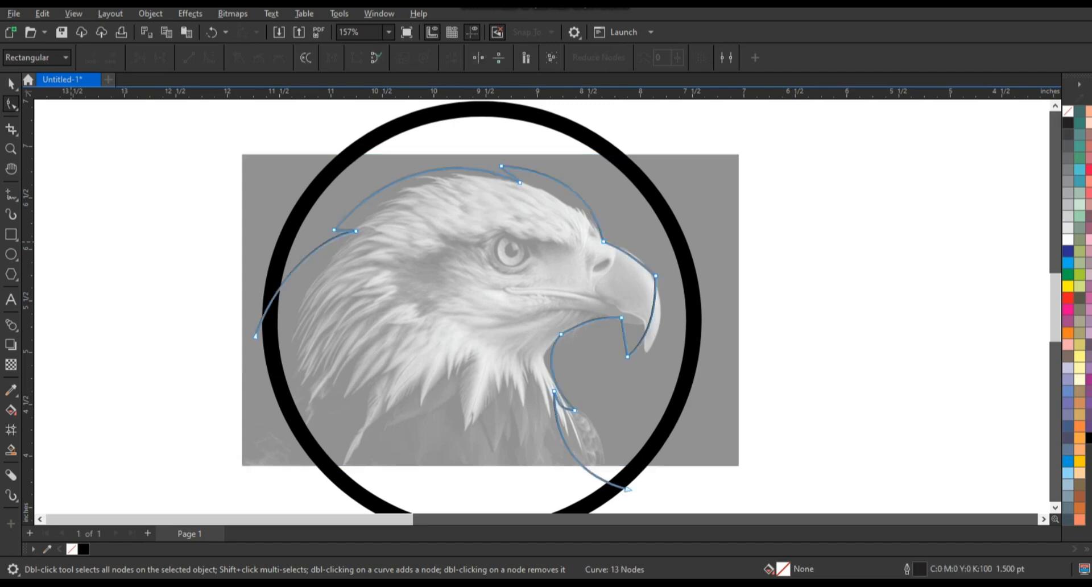
# Refine the neck notch's curvature and smooth the lower neck curve where it crosses the ring.
pyautogui.click(11, 149)
pyautogui.moveTo(443, 317); pyautogui.dragTo(733, 463)
pyautogui.click(11, 103)
pyautogui.moveTo(502, 364); pyautogui.dragTo(491, 344)
pyautogui.click(457, 344)
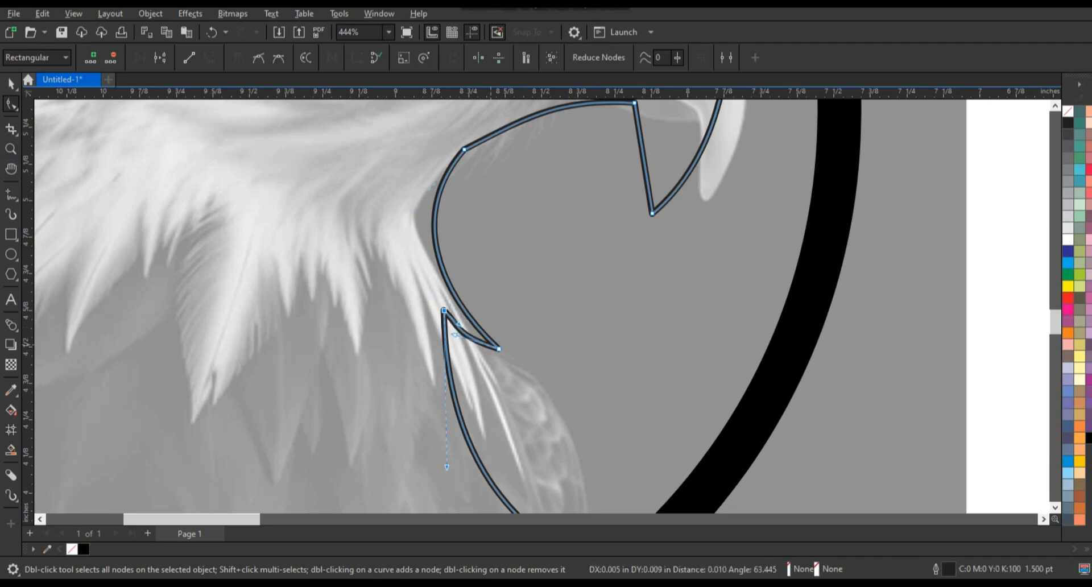
pyautogui.scroll(-3, 467, 366)
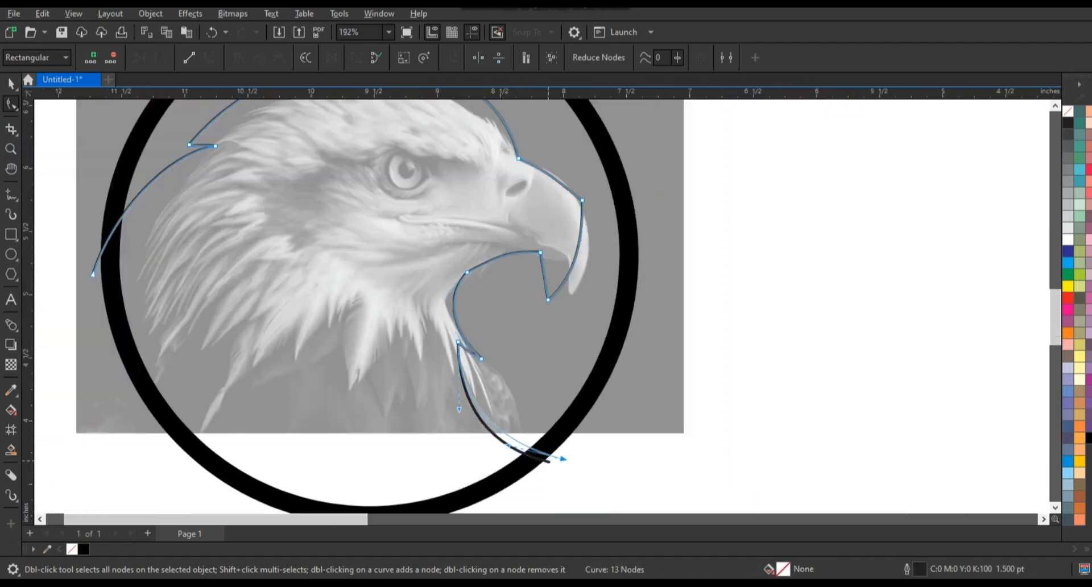
pyautogui.moveTo(548, 461); pyautogui.dragTo(509, 452)
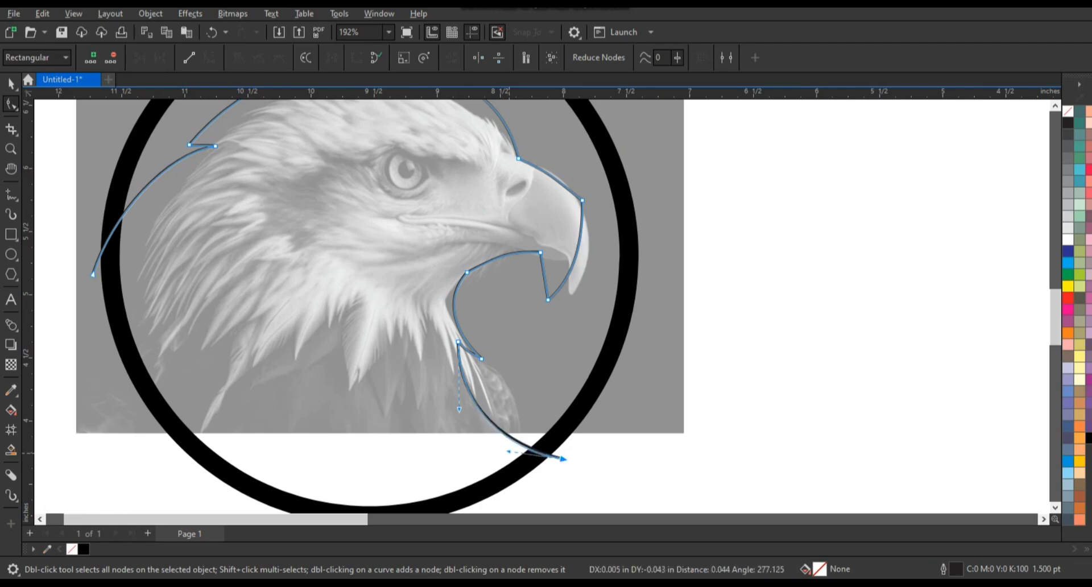
pyautogui.click(459, 342)
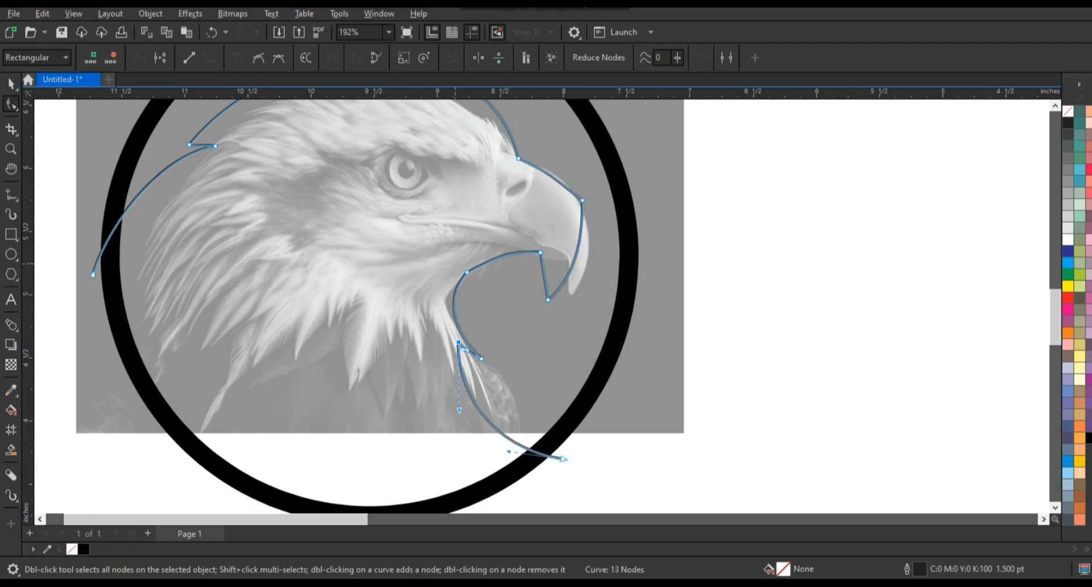
# Adjust the two jaw nodes beneath the beak to smooth the transition from beak to throat.
pyautogui.moveTo(467, 272); pyautogui.dragTo(470, 264)
pyautogui.moveTo(540, 251); pyautogui.dragTo(536, 262)
pyautogui.scroll(-2, 637, 377)
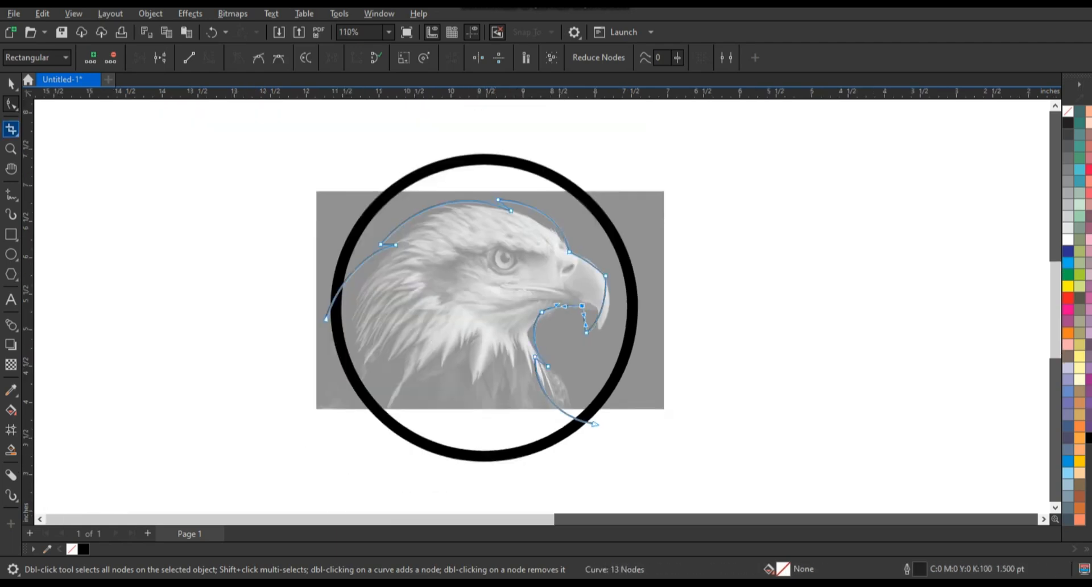
# Smart-fill the eagle head area inside the ring and the strip below the photo with blue (#336699).
pyautogui.click(11, 83)
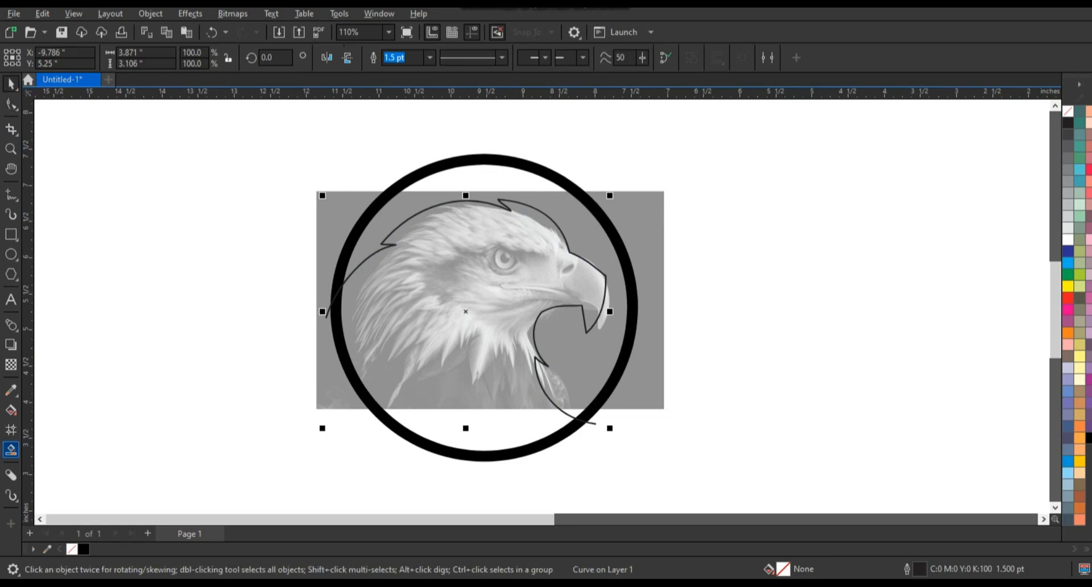
pyautogui.click(11, 450)
pyautogui.click(455, 355)
pyautogui.click(463, 429)
pyautogui.click(11, 83)
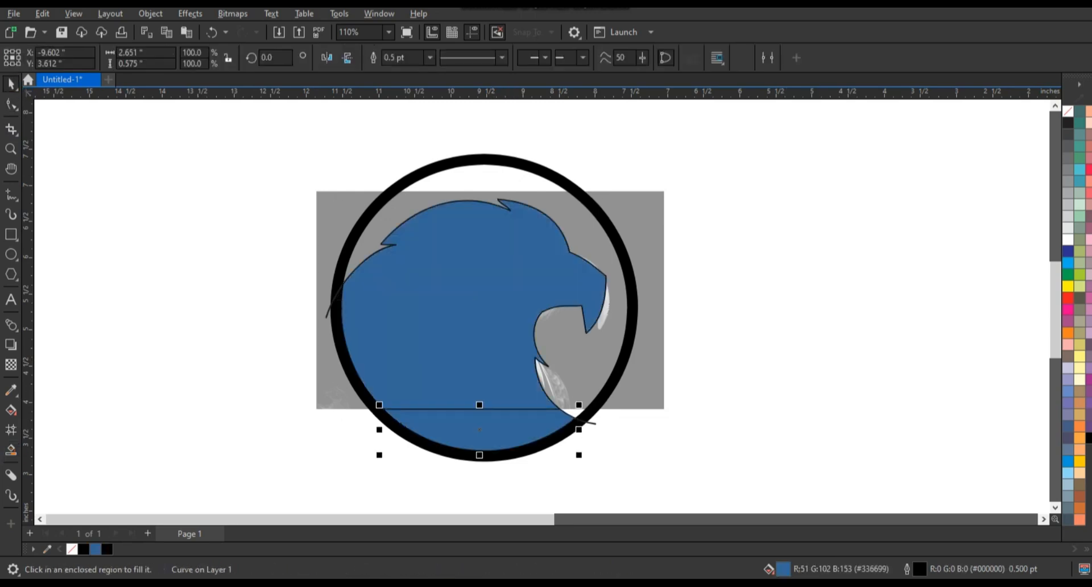
# Fill the eagle head shapes with black and place a copy of the ring and head beside the photo.
pyautogui.keyDown('shift'); pyautogui.click(458, 364); pyautogui.keyUp('shift')
pyautogui.click(403, 58)
pyautogui.click(1089, 438)
pyautogui.keyDown('shift'); pyautogui.click(577, 192); pyautogui.keyUp('shift')
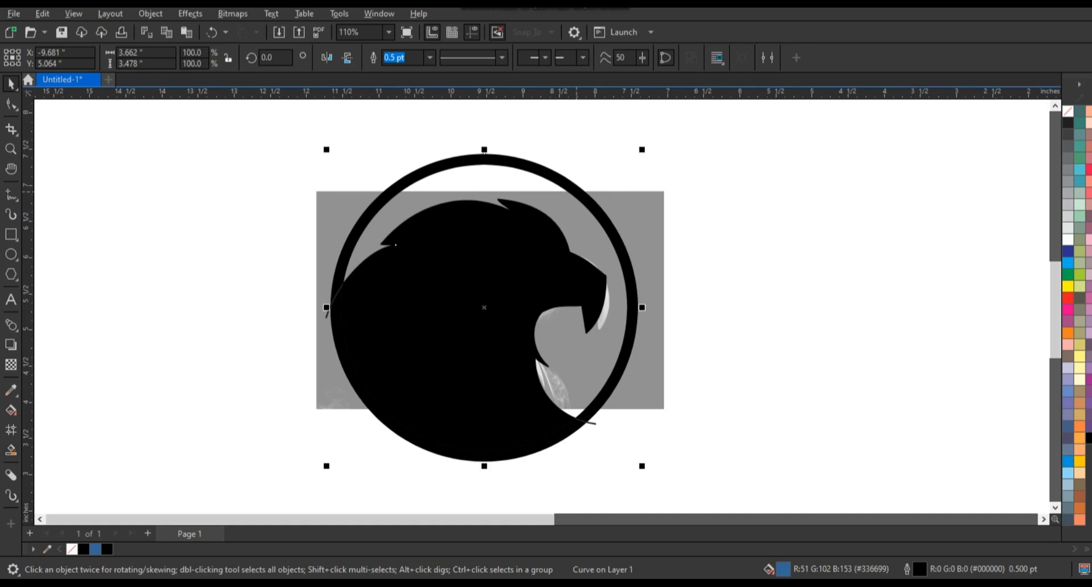
pyautogui.moveTo(577, 192); pyautogui.dragTo(923, 228)
pyautogui.rightClick(924, 228)
# Delete the black head shape covering the eagle photo, keeping the traced outline and ring.
pyautogui.press('Escape')
pyautogui.click(580, 303)
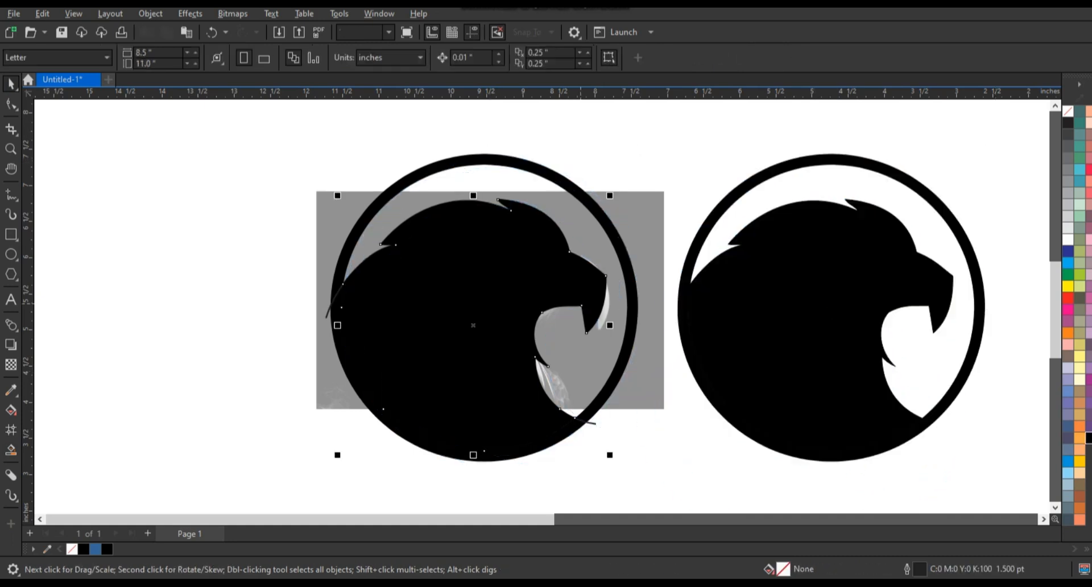
pyautogui.press('Delete')
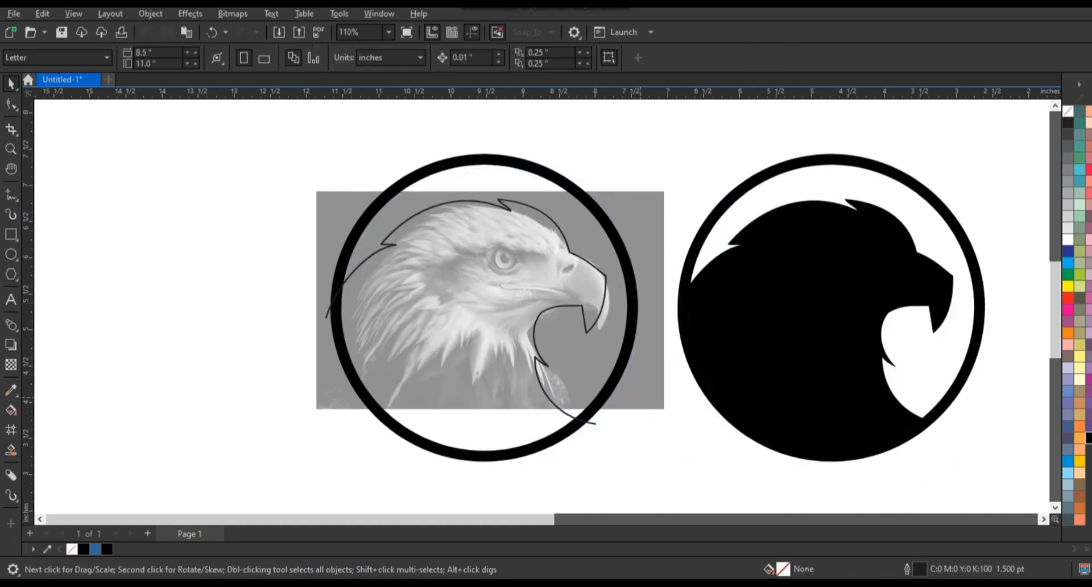
# Trace straight segments from the back of the neck across the crown to the brow and back behind the eye.
pyautogui.click(11, 149)
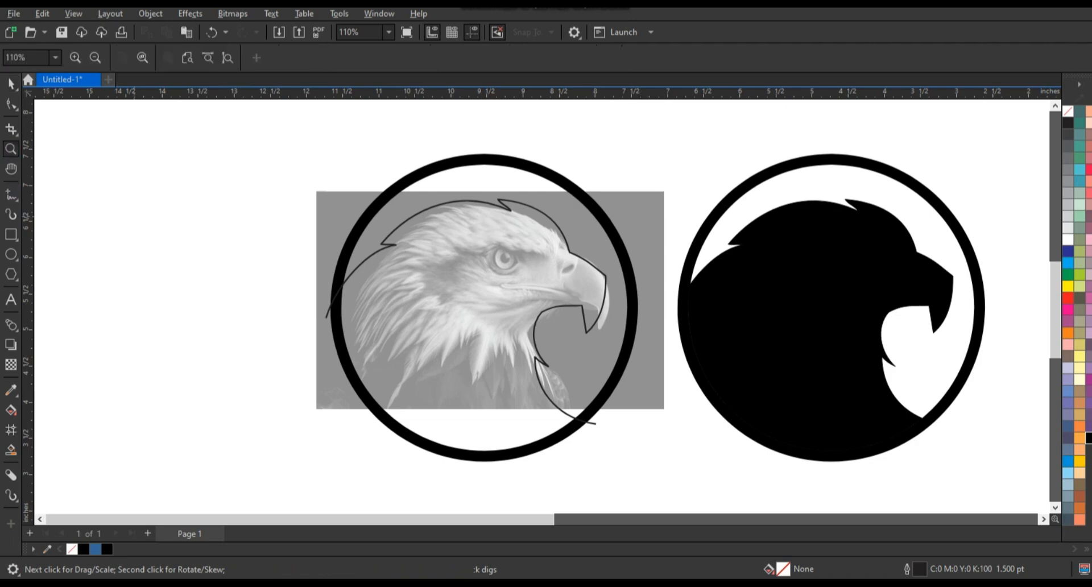
pyautogui.moveTo(308, 160); pyautogui.dragTo(694, 404)
pyautogui.click(10, 194)
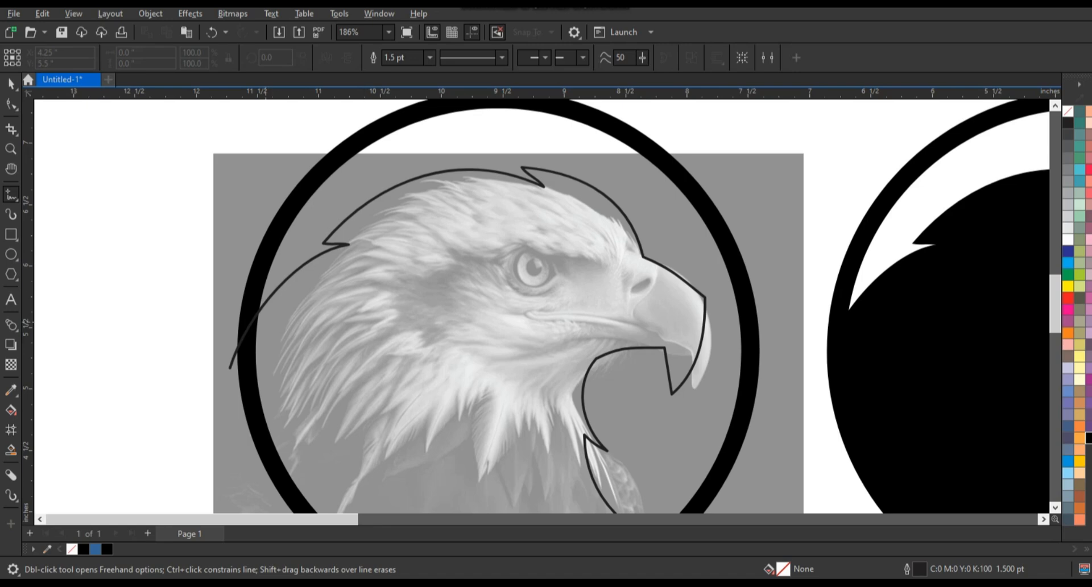
pyautogui.click(265, 322)
pyautogui.doubleClick(384, 238)
pyautogui.doubleClick(343, 233)
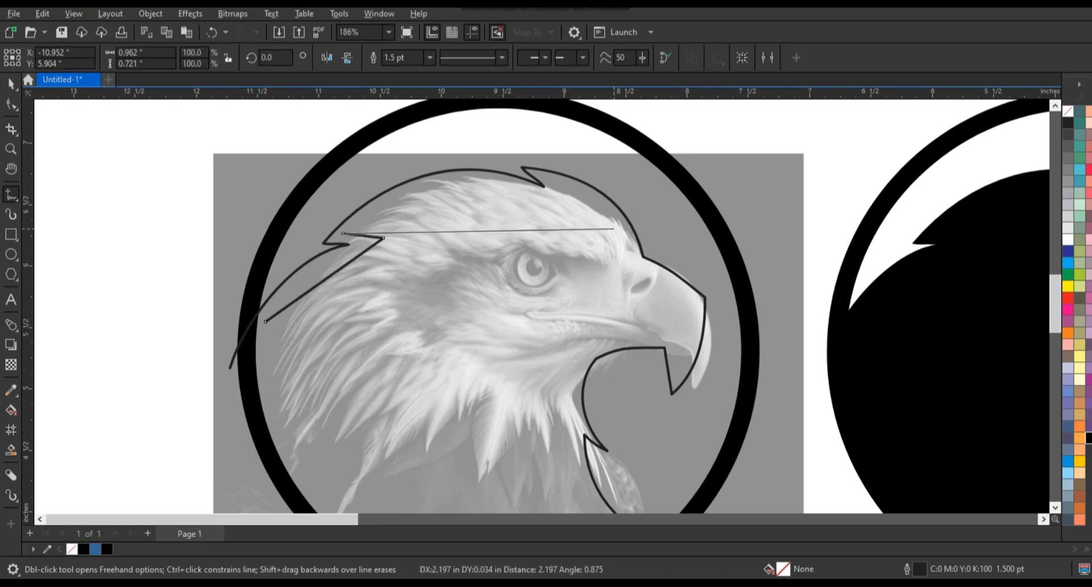
pyautogui.doubleClick(626, 234)
pyautogui.doubleClick(594, 249)
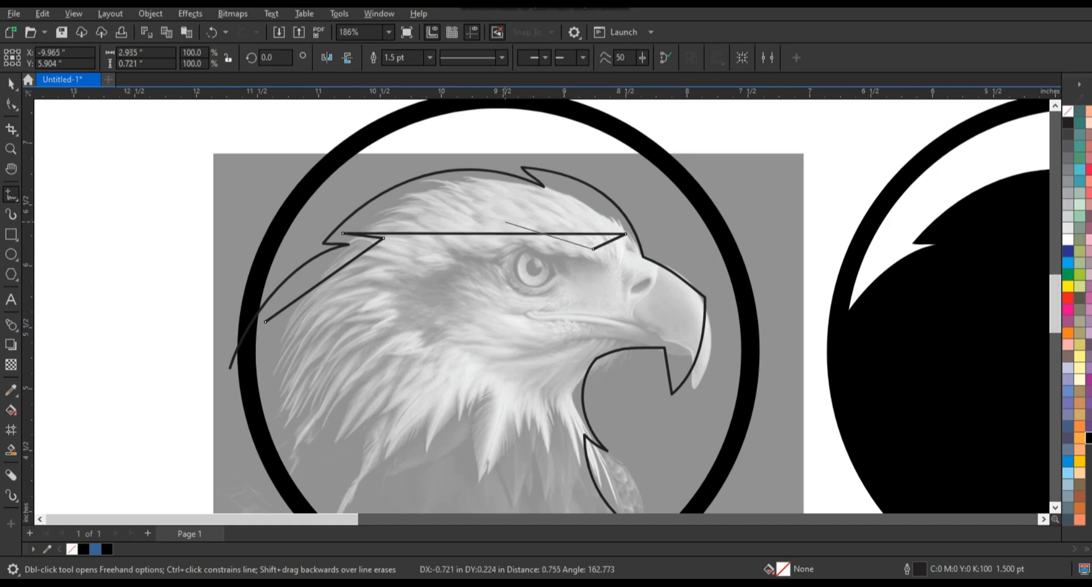
pyautogui.doubleClick(505, 222)
pyautogui.doubleClick(554, 245)
pyautogui.doubleClick(404, 265)
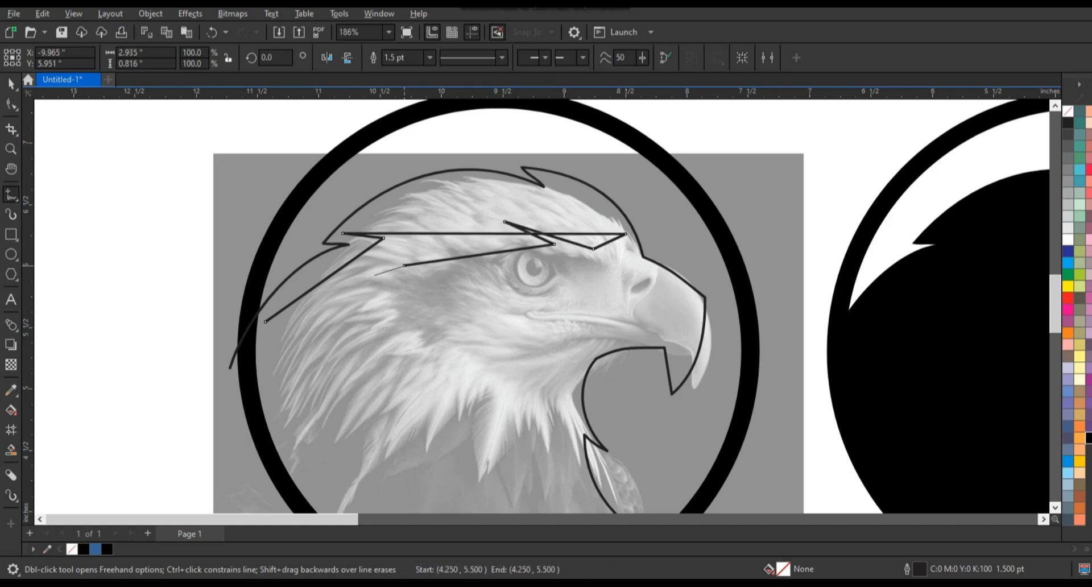
pyautogui.doubleClick(364, 277)
pyautogui.doubleClick(428, 271)
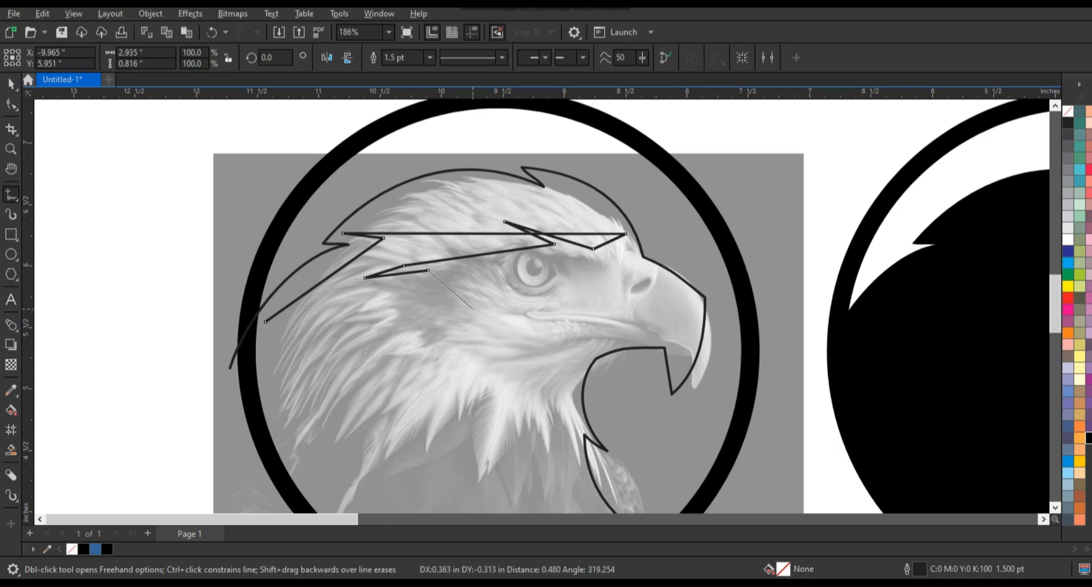
# Continue the outline around the cheek and in zigzag feather points down the back of the neck, closing it at its start.
pyautogui.doubleClick(402, 337)
pyautogui.doubleClick(442, 335)
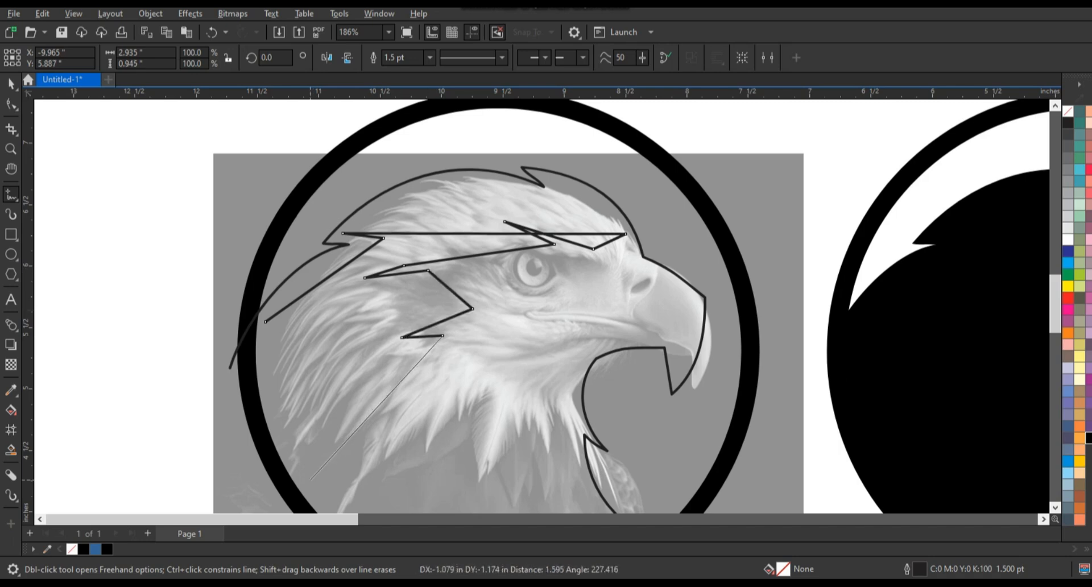
pyautogui.doubleClick(310, 480)
pyautogui.doubleClick(377, 376)
pyautogui.doubleClick(299, 445)
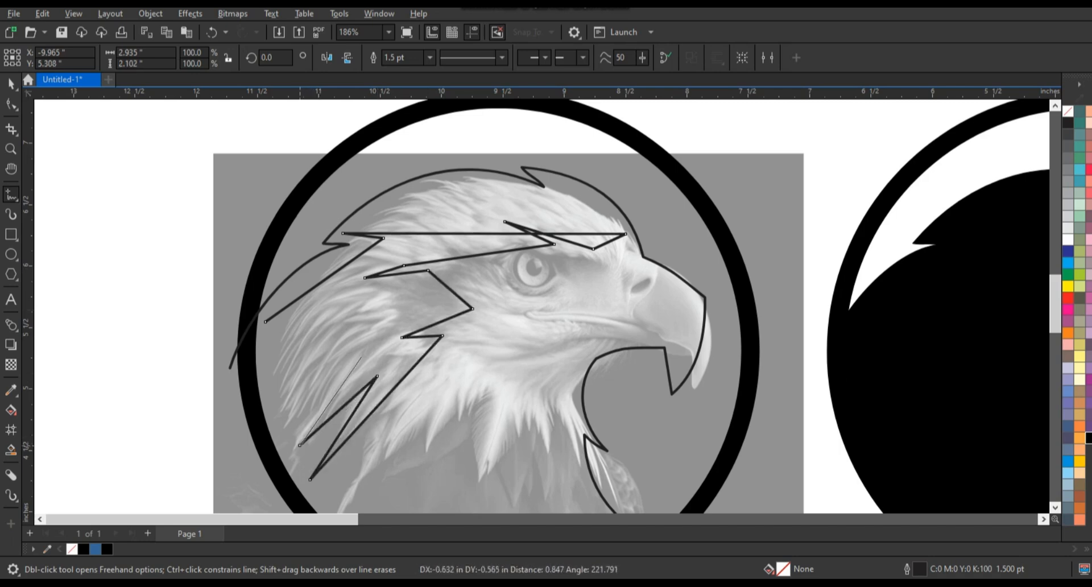
pyautogui.doubleClick(364, 353)
pyautogui.doubleClick(285, 414)
pyautogui.doubleClick(348, 335)
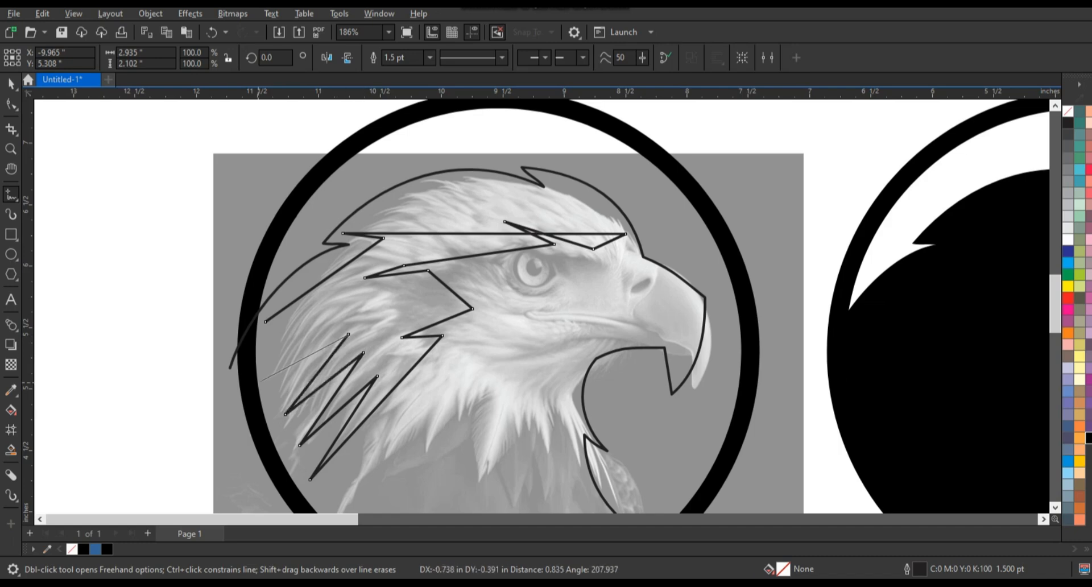
pyautogui.doubleClick(257, 382)
pyautogui.doubleClick(363, 305)
pyautogui.click(265, 321)
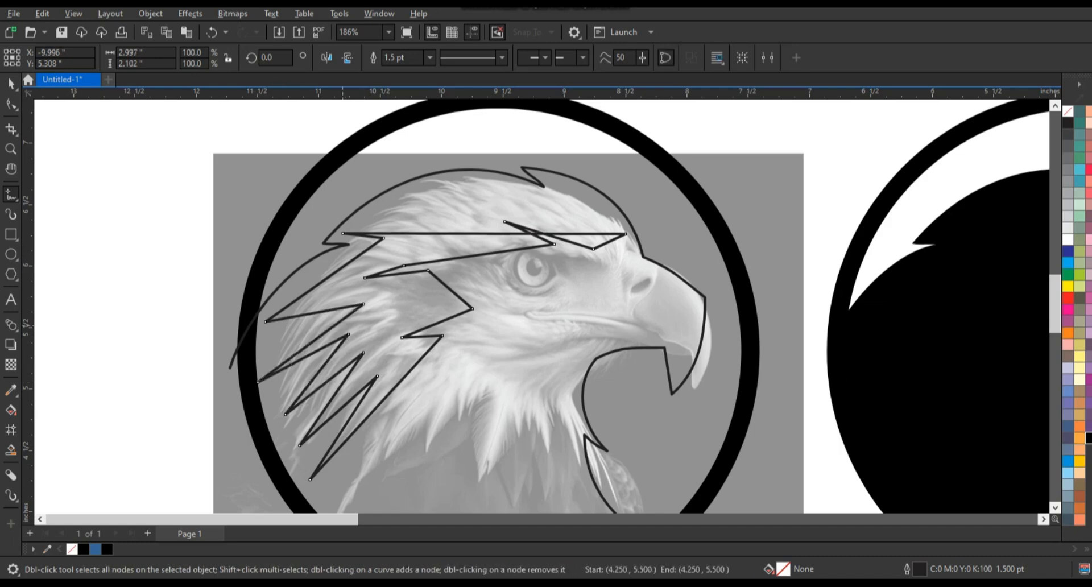
# Convert all segments of the feather outline to curves and arch its top edge along the eagle's crown.
pyautogui.click(11, 104)
pyautogui.press('F10')
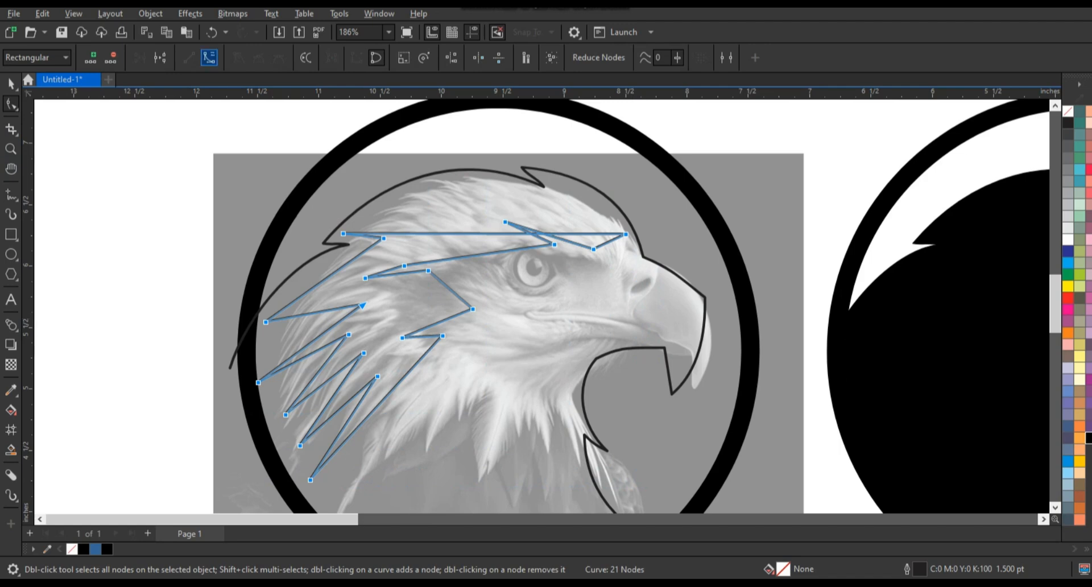
pyautogui.click(210, 58)
pyautogui.click(625, 234)
pyautogui.moveTo(531, 234); pyautogui.dragTo(535, 185)
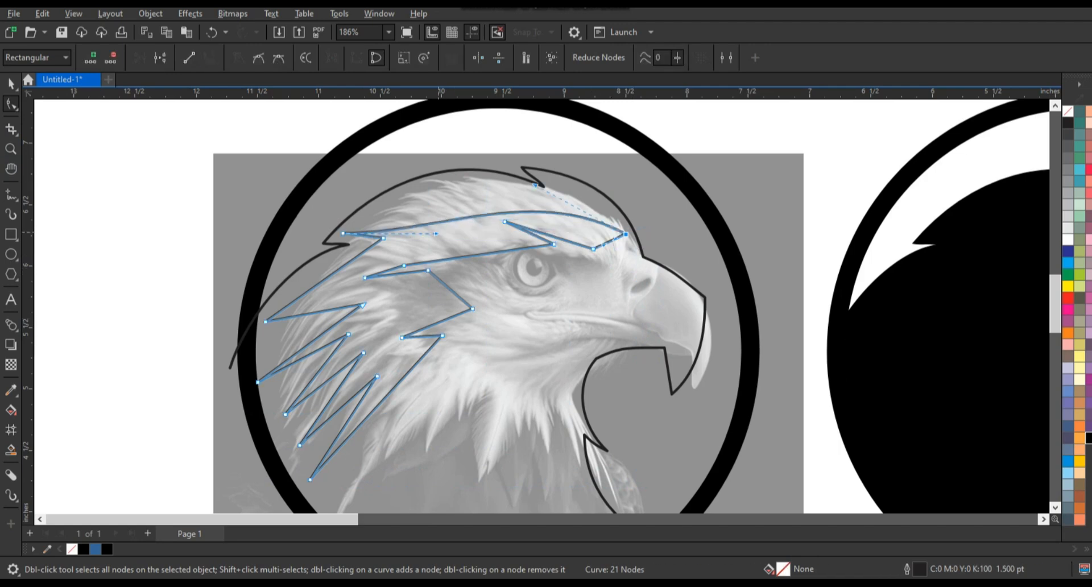
pyautogui.moveTo(436, 234); pyautogui.dragTo(444, 160)
pyautogui.moveTo(535, 185); pyautogui.dragTo(541, 182)
pyautogui.moveTo(343, 234); pyautogui.dragTo(352, 234)
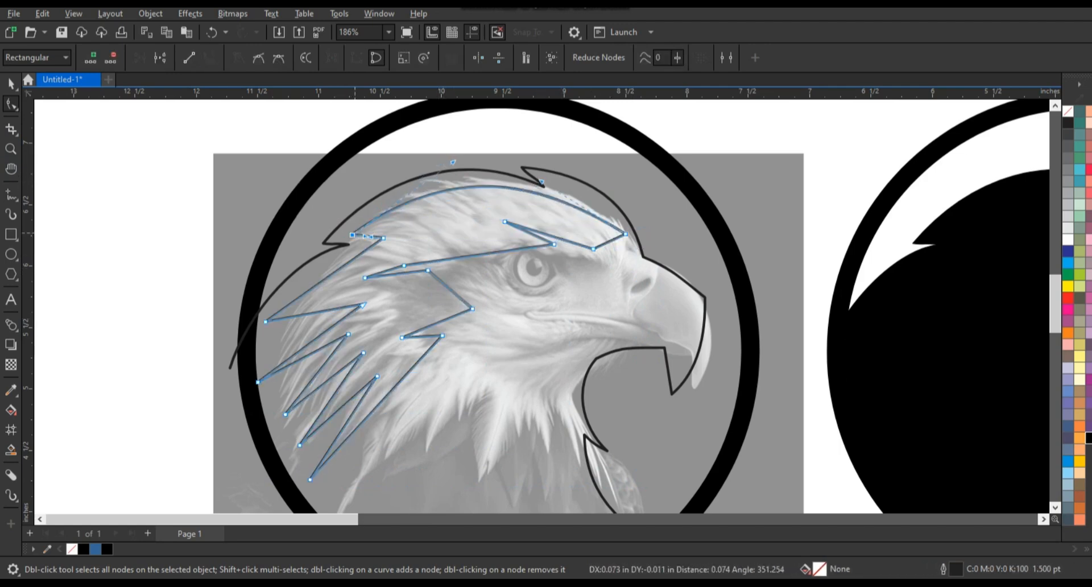
# Bend the brow segments into curves, reshape the outline behind the eye and delete the surplus node there.
pyautogui.click(606, 243)
pyautogui.moveTo(558, 238)
pyautogui.mouseDown()
pyautogui.moveTo(564, 230)
pyautogui.moveTo(540, 229)
pyautogui.moveTo(560, 243)
pyautogui.mouseUp()
pyautogui.click(537, 235)
pyautogui.moveTo(484, 253); pyautogui.dragTo(486, 244)
pyautogui.moveTo(378, 255)
pyautogui.mouseDown()
pyautogui.moveTo(453, 282)
pyautogui.moveTo(453, 244)
pyautogui.moveTo(483, 317)
pyautogui.moveTo(512, 300)
pyautogui.moveTo(486, 285)
pyautogui.mouseUp()
pyautogui.press('Delete')
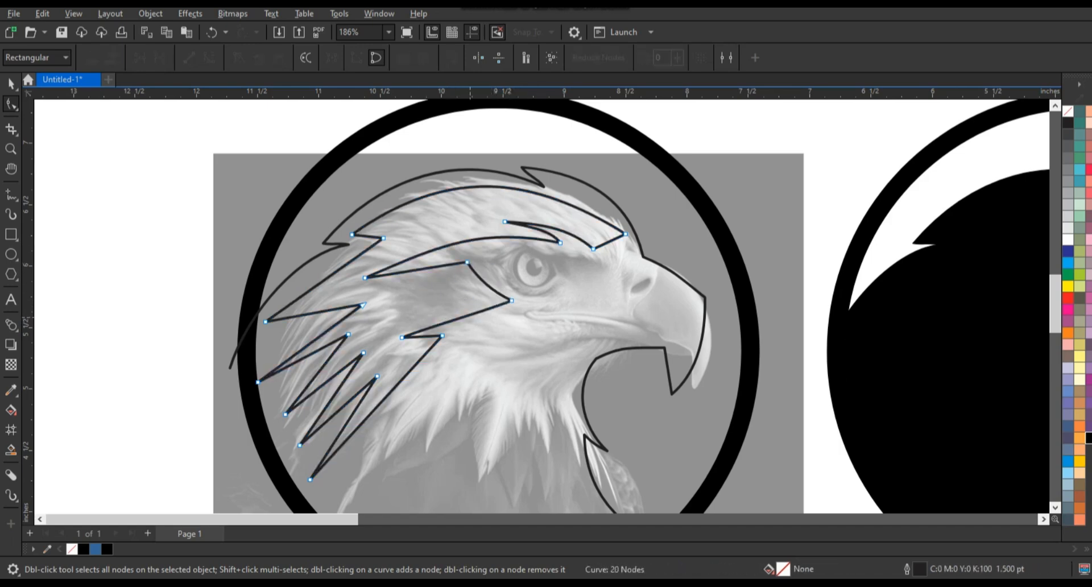
# Curve the cheek edge and the zigzag neck feather segments to form swept, pointed feathers.
pyautogui.moveTo(453, 320); pyautogui.dragTo(452, 315)
pyautogui.moveTo(332, 275); pyautogui.dragTo(324, 269)
pyautogui.moveTo(364, 305); pyautogui.dragTo(314, 319)
pyautogui.moveTo(304, 358); pyautogui.dragTo(299, 343)
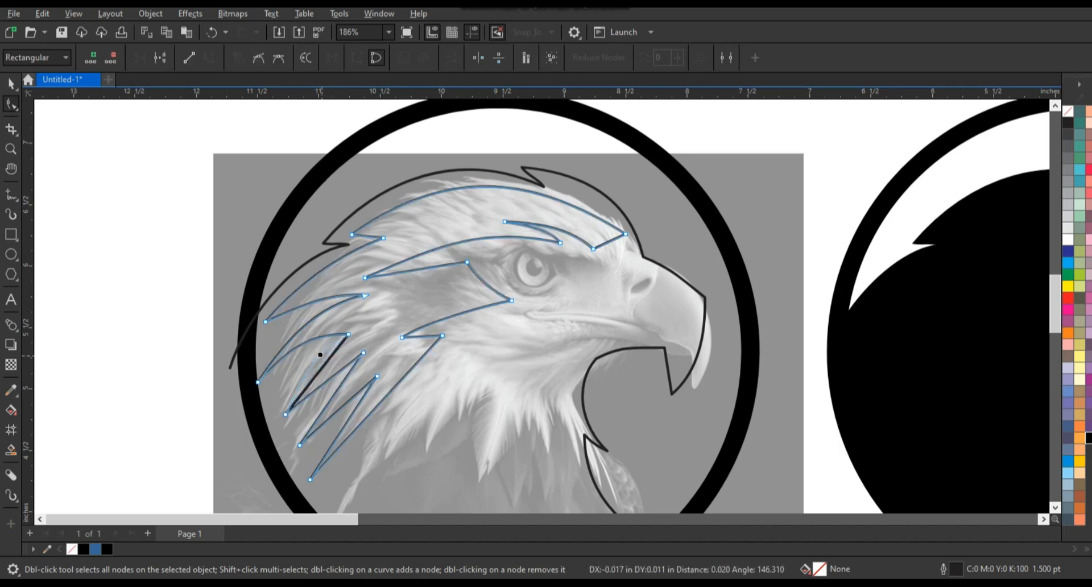
pyautogui.moveTo(330, 380); pyautogui.dragTo(363, 399)
# Fill the crown and neck feather shape with white and place a copy on the black eagle head.
pyautogui.click(11, 83)
pyautogui.scroll(-2, 174, 269)
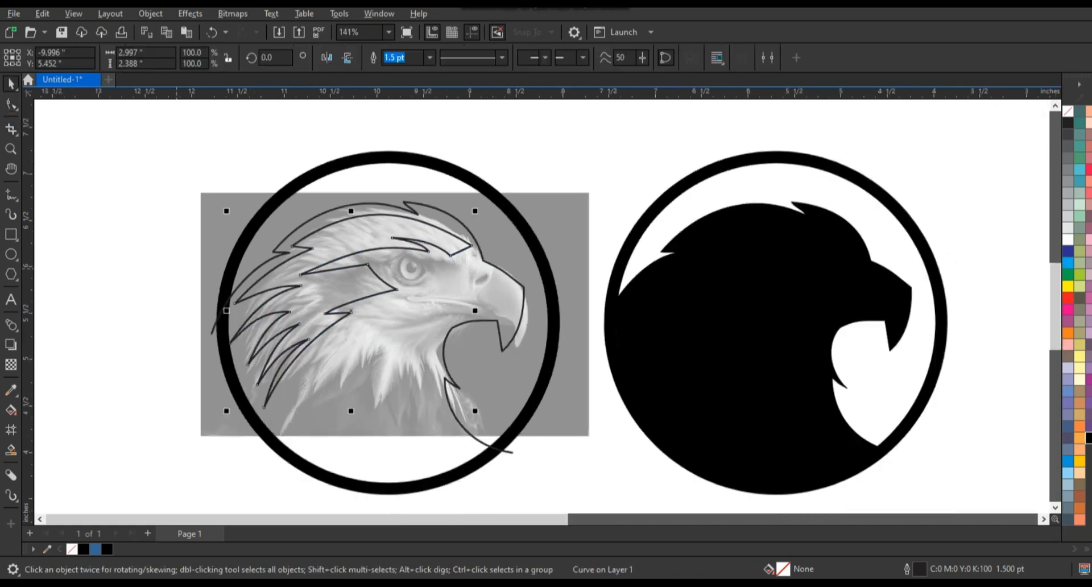
pyautogui.click(1068, 239)
pyautogui.moveTo(314, 287); pyautogui.dragTo(607, 286)
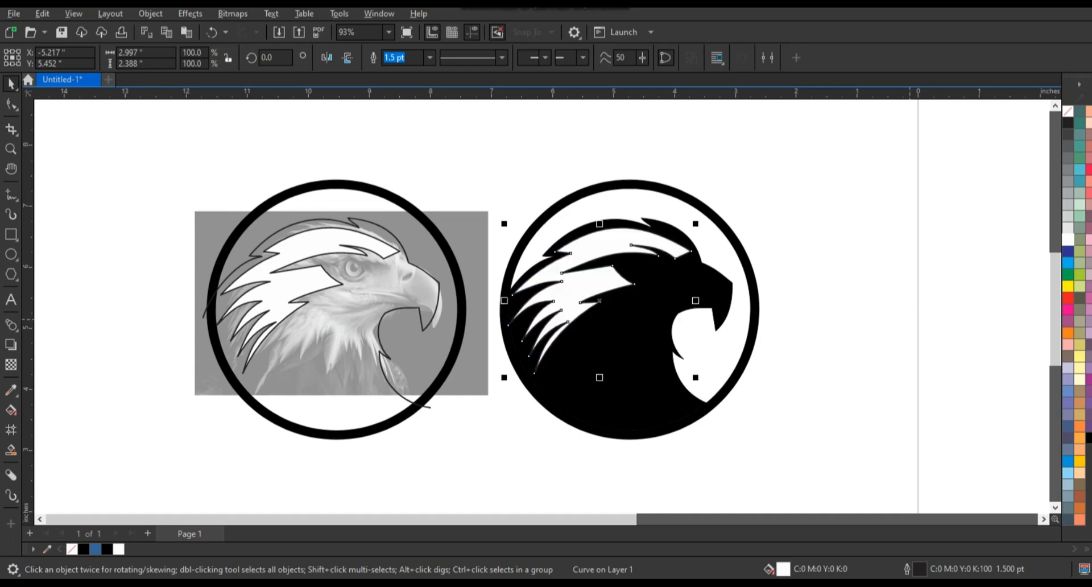
# Trace a closed straight-segment outline from below the eye around the nostril and upper beak and back along the mouth.
pyautogui.press('z')
pyautogui.moveTo(678, 438); pyautogui.dragTo(717, 442)
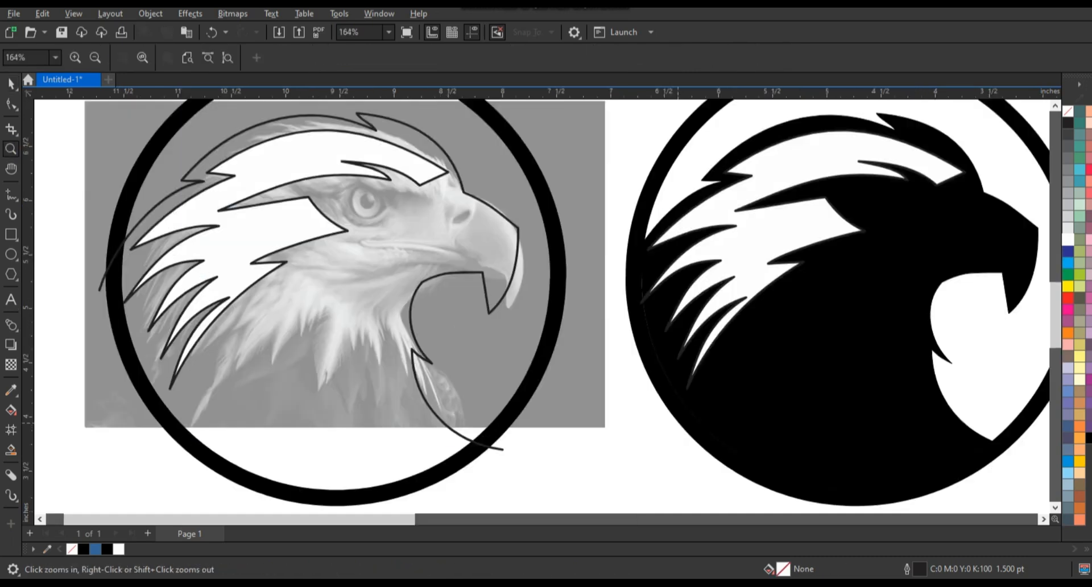
pyautogui.press('F5')
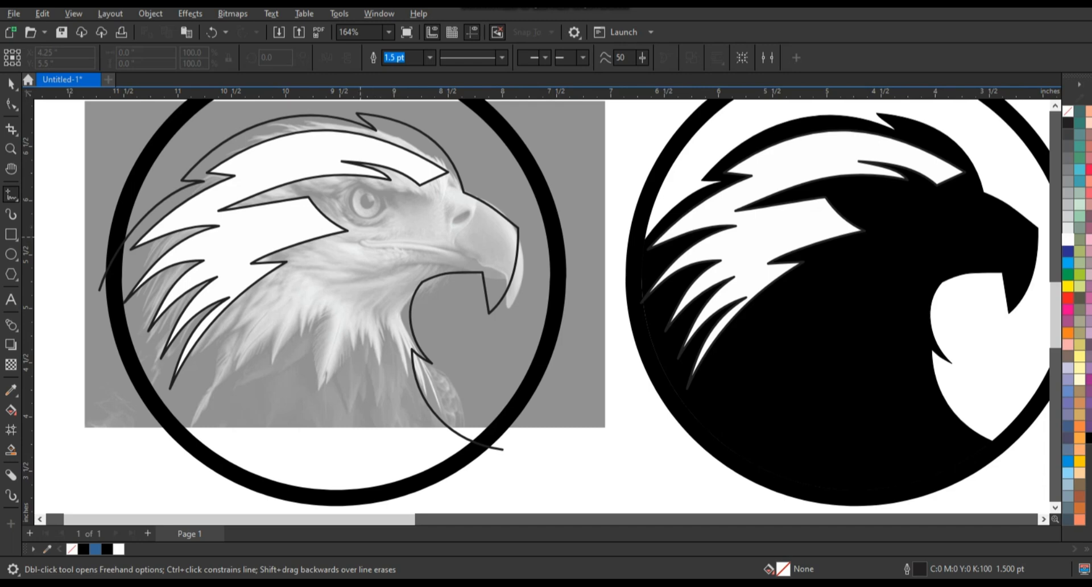
pyautogui.doubleClick(421, 211)
pyautogui.doubleClick(395, 200)
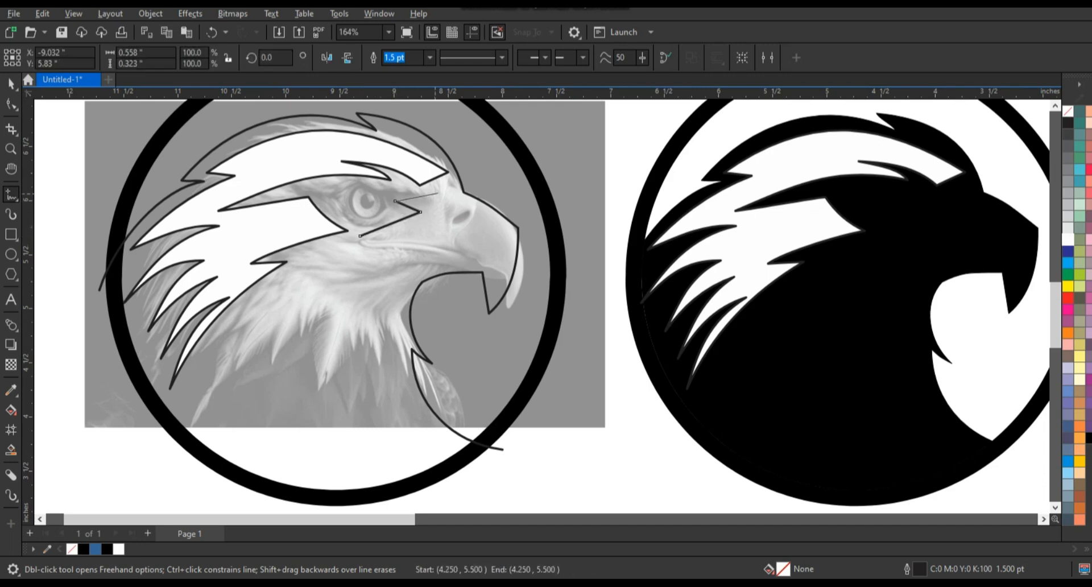
pyautogui.doubleClick(454, 186)
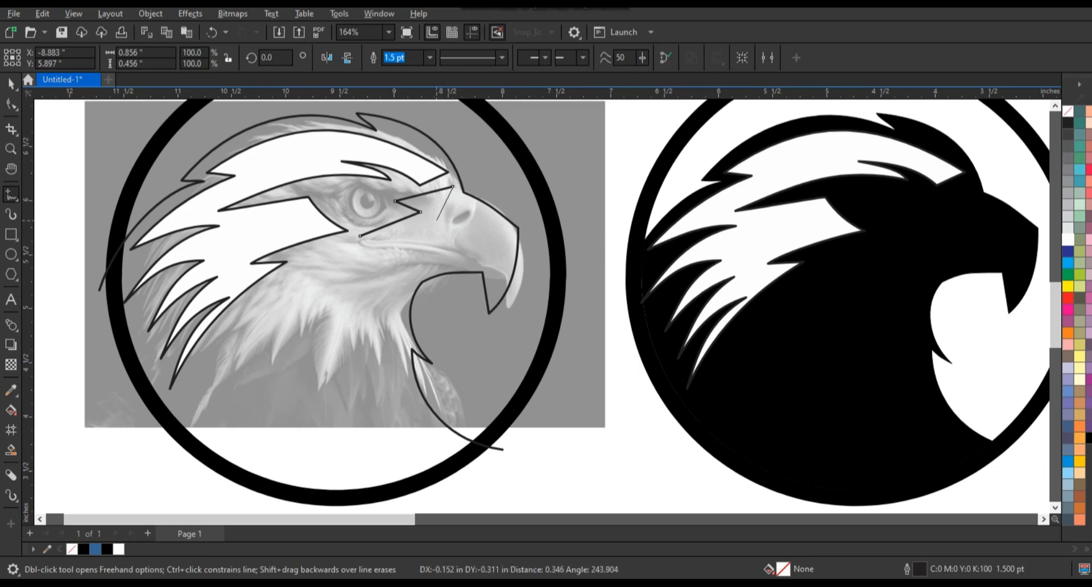
pyautogui.doubleClick(436, 219)
pyautogui.doubleClick(466, 203)
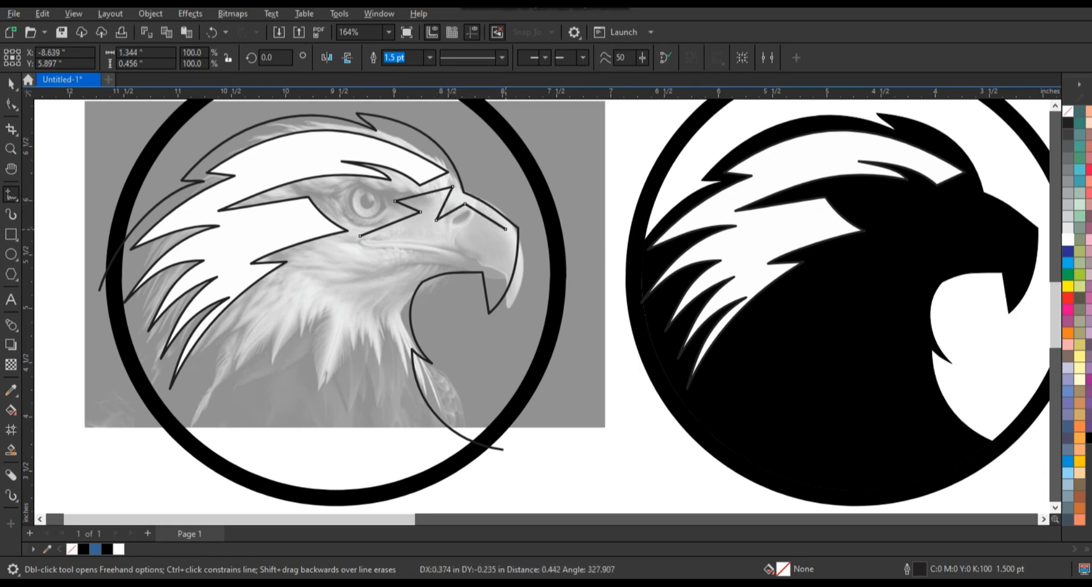
pyautogui.doubleClick(509, 261)
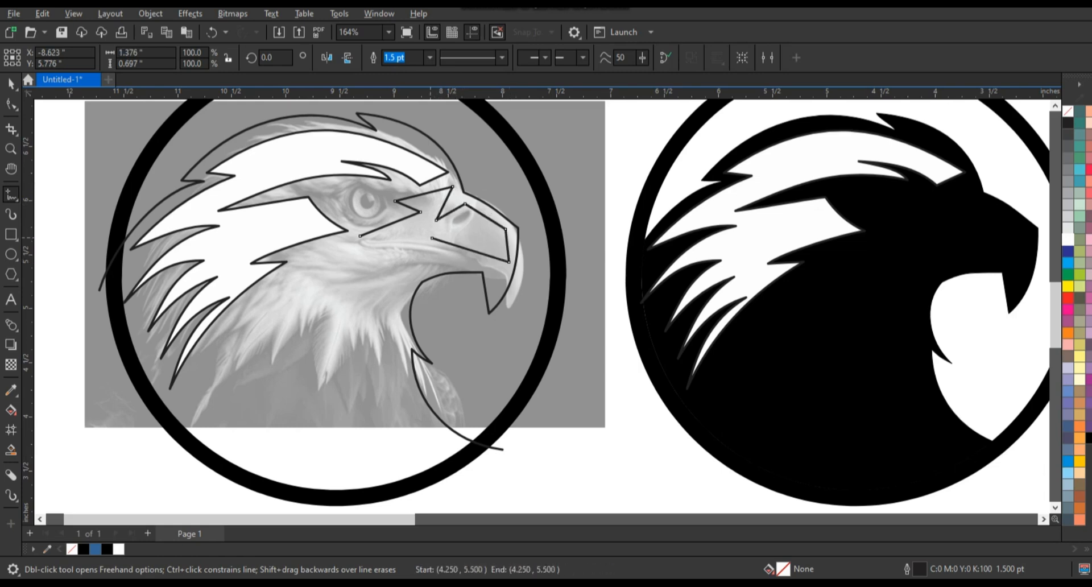
pyautogui.doubleClick(432, 238)
pyautogui.doubleClick(495, 266)
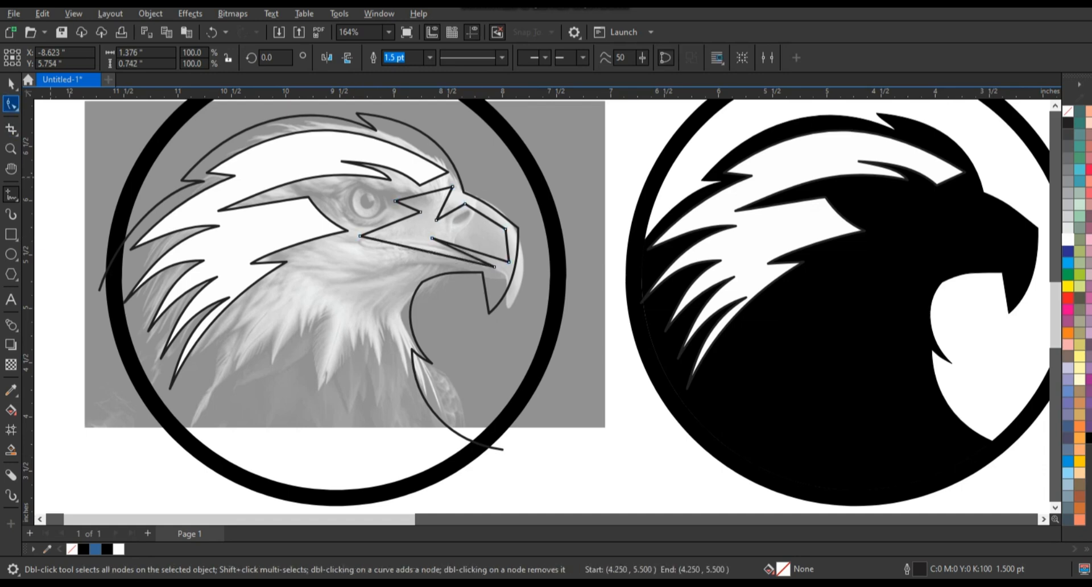
# Bend the beak outline's under-eye, upper beak and mouth segments into smooth curves.
pyautogui.click(11, 104)
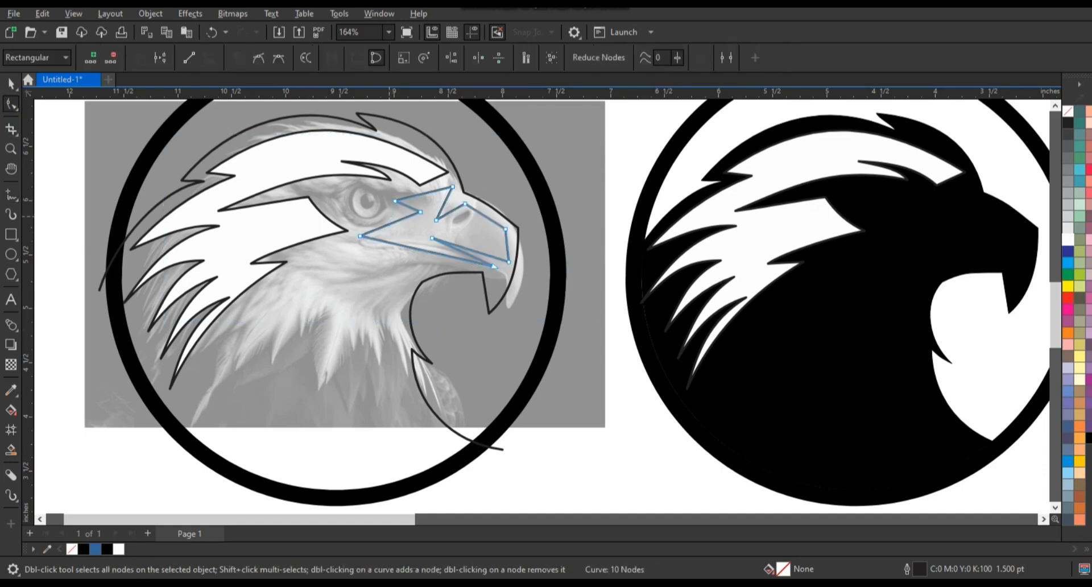
pyautogui.click(393, 217)
pyautogui.moveTo(485, 216); pyautogui.dragTo(488, 212)
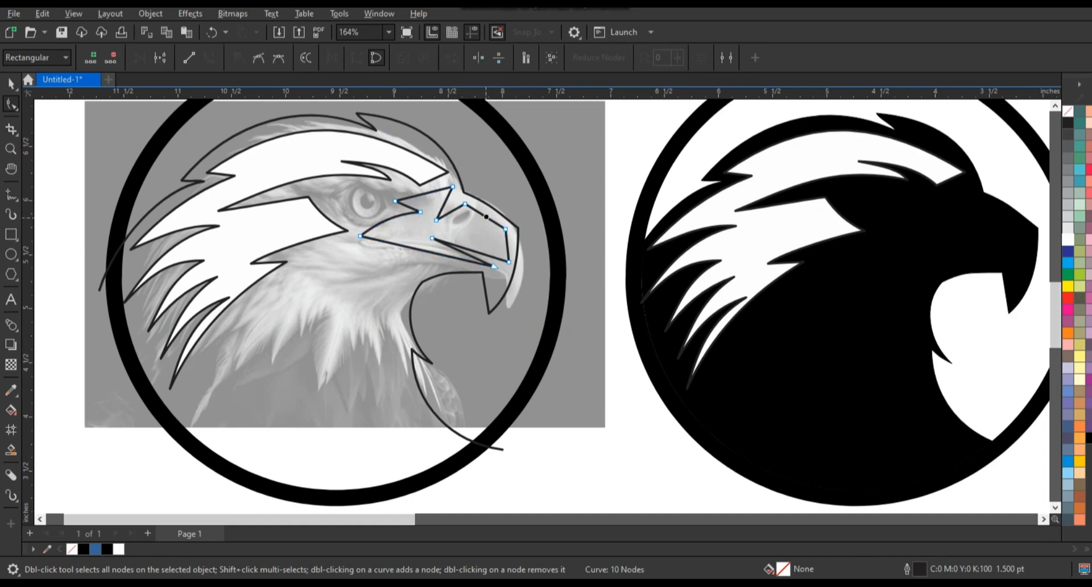
pyautogui.moveTo(472, 250); pyautogui.dragTo(467, 249)
pyautogui.moveTo(428, 251); pyautogui.dragTo(430, 246)
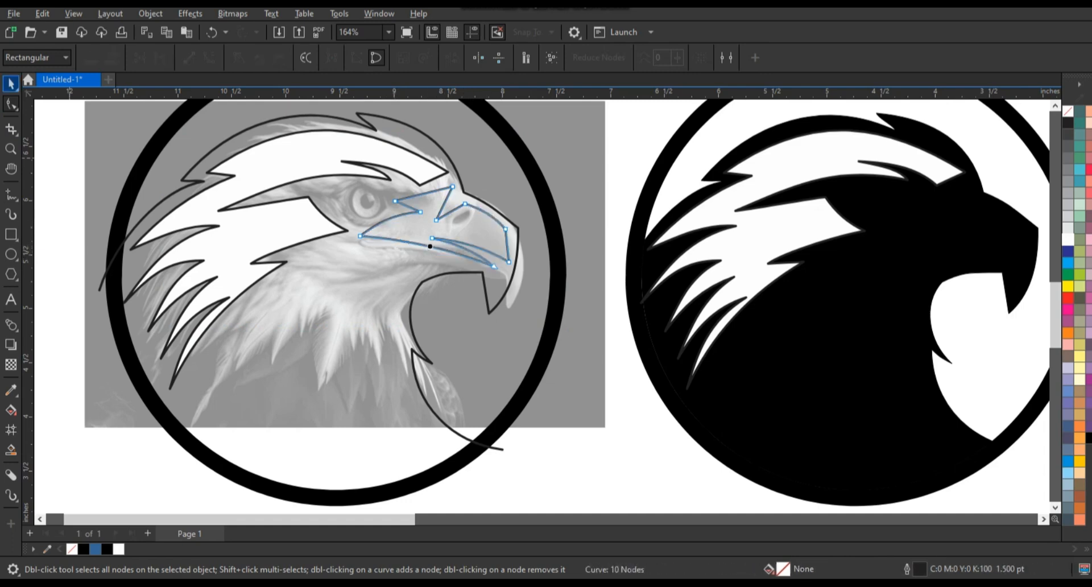
# Fill the beak shape with white and place a copy on the black eagle head.
pyautogui.click(11, 84)
pyautogui.click(1068, 239)
pyautogui.scroll(-1, 380, 242)
pyautogui.moveTo(398, 229); pyautogui.dragTo(851, 230)
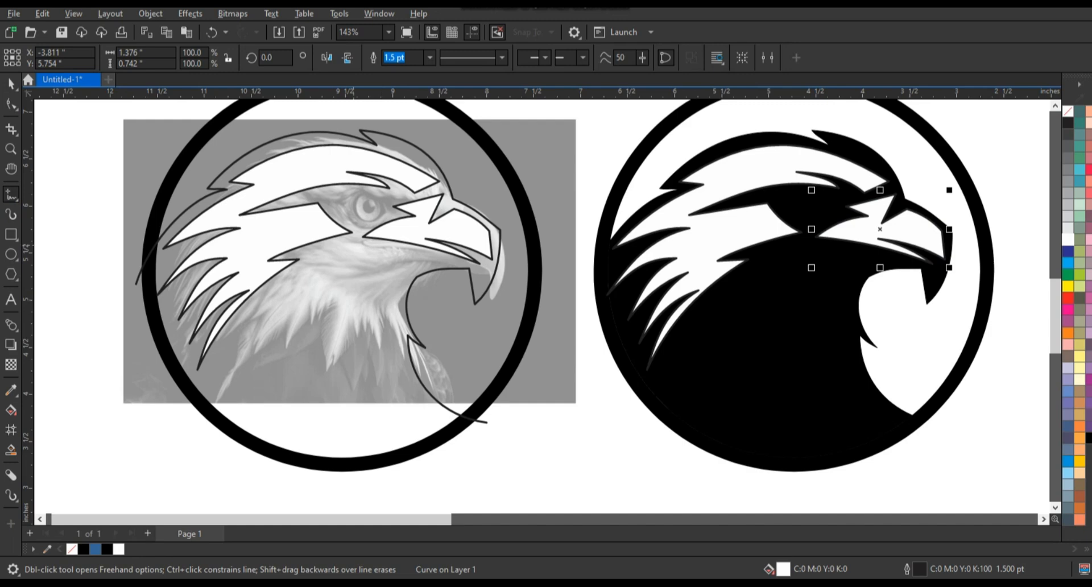
# Draw a curved three-point feather shape along the jaw below the cheek and place a white copy on the black head.
pyautogui.click(405, 255)
pyautogui.doubleClick(260, 310)
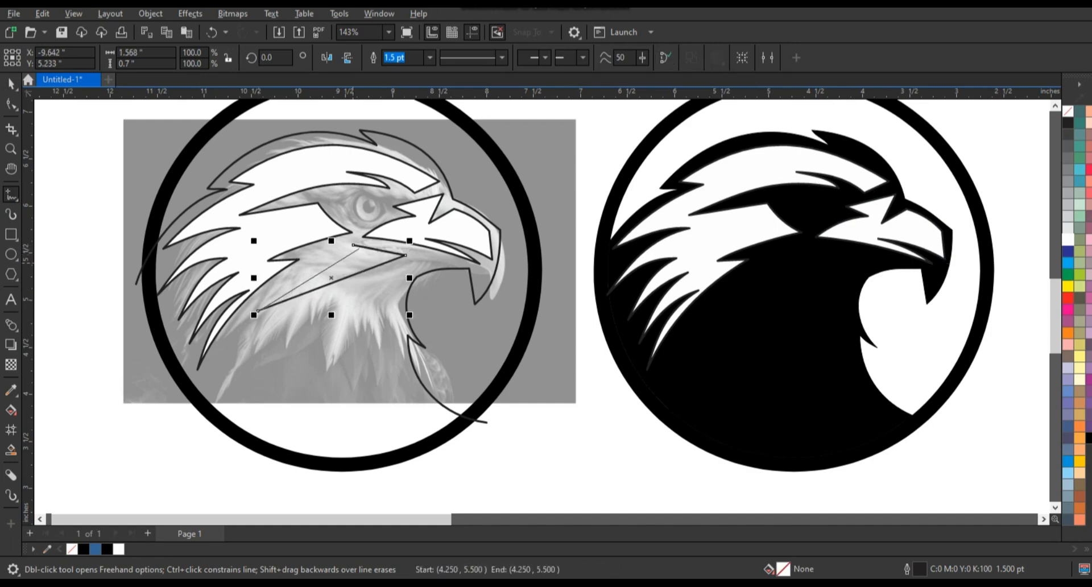
pyautogui.click(353, 245)
pyautogui.click(11, 104)
pyautogui.click(209, 57)
pyautogui.moveTo(322, 268); pyautogui.dragTo(818, 252)
pyautogui.press('space')
# Trace a closed outline for the lower neck feathers, with four zigzag points reaching below the photo, and open it for node editing.
pyautogui.press('F5')
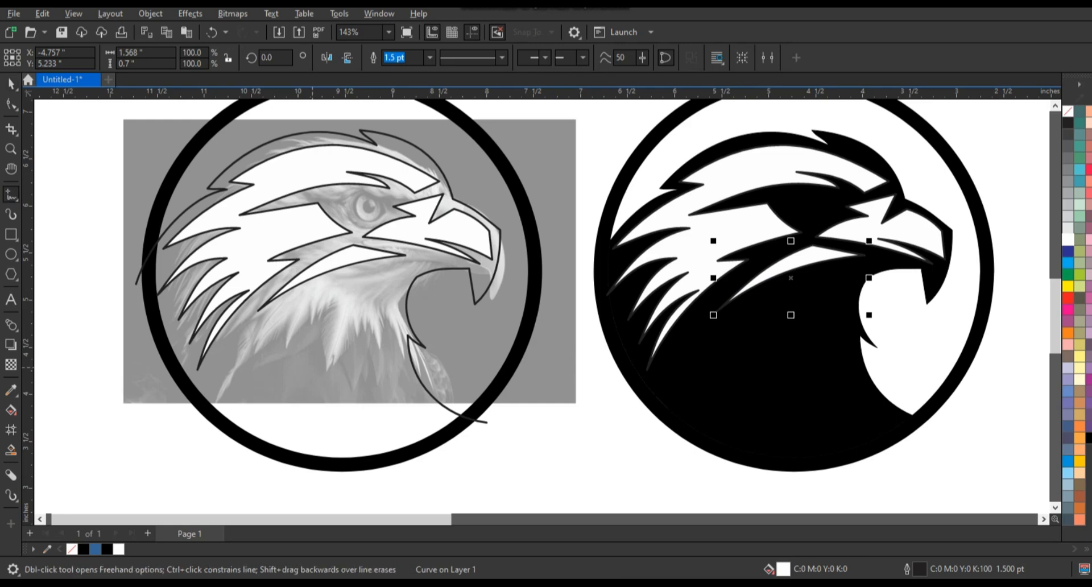
pyautogui.click(242, 361)
pyautogui.doubleClick(371, 320)
pyautogui.doubleClick(419, 422)
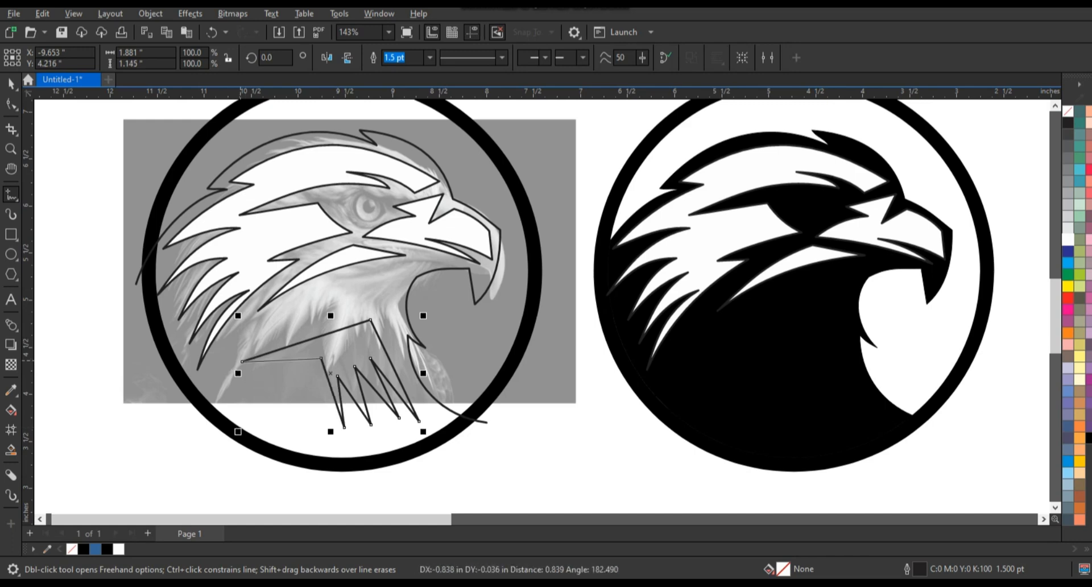
pyautogui.click(242, 361)
pyautogui.press('F10')
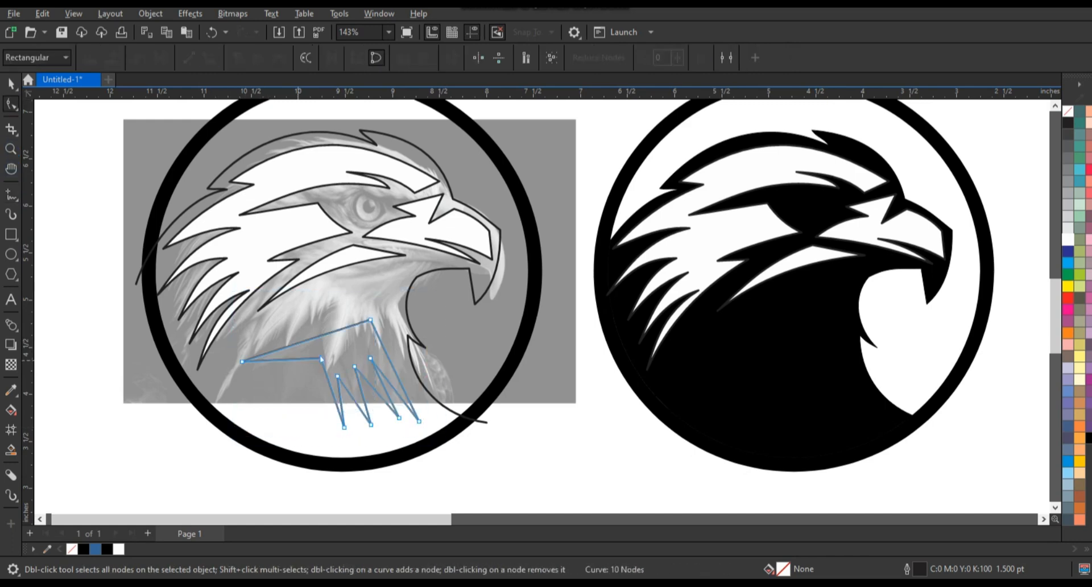
# Bend the straight segments of the lower neck feather outline into smooth curves that sweep toward the four feather points.
pyautogui.moveTo(298, 359); pyautogui.dragTo(298, 362)
pyautogui.moveTo(308, 340); pyautogui.dragTo(310, 351)
pyautogui.moveTo(333, 392)
pyautogui.mouseDown()
pyautogui.moveTo(322, 394)
pyautogui.moveTo(361, 390)
pyautogui.moveTo(348, 392)
pyautogui.mouseUp()
pyautogui.moveTo(373, 387); pyautogui.dragTo(364, 393)
pyautogui.moveTo(387, 392)
pyautogui.mouseDown()
pyautogui.moveTo(379, 396)
pyautogui.moveTo(392, 383)
pyautogui.mouseUp()
pyautogui.click(390, 388)
pyautogui.click(391, 386)
pyautogui.click(399, 380)
# Place a white-filled copy of the lower neck feather shape on the black head and refine its curved edges.
pyautogui.moveTo(370, 319); pyautogui.dragTo(754, 346)
pyautogui.press('space')
pyautogui.click(1068, 239)
pyautogui.press('F10')
pyautogui.moveTo(724, 363); pyautogui.dragTo(724, 354)
pyautogui.moveTo(776, 353); pyautogui.dragTo(778, 350)
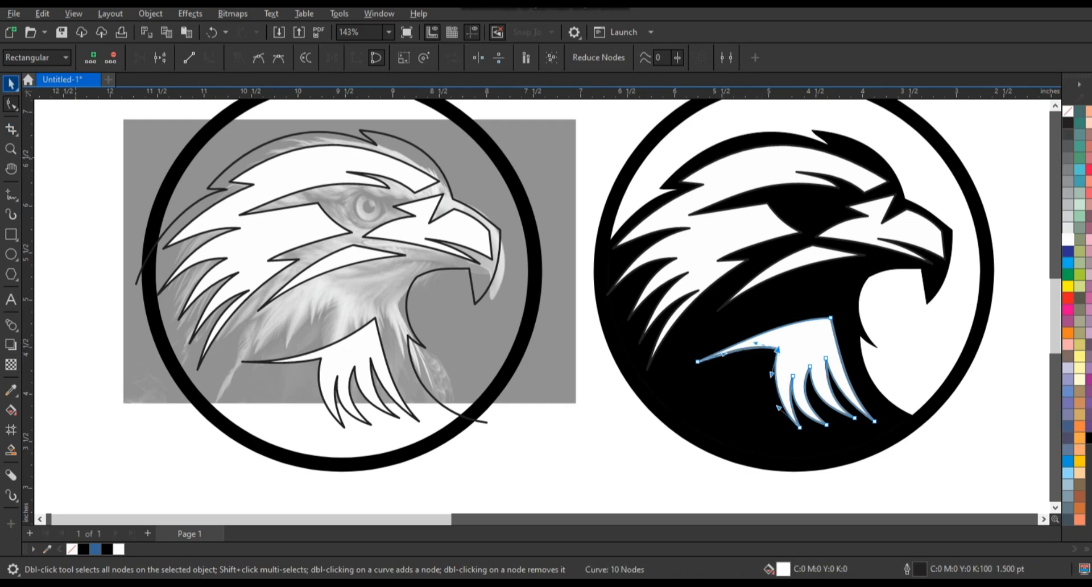
# Remove the outlines from the white feather and beak shapes on the black eagle head.
pyautogui.click(11, 84)
pyautogui.scroll(-2, 299, 422)
pyautogui.moveTo(726, 224); pyautogui.dragTo(507, 421)
pyautogui.moveTo(452, 447); pyautogui.dragTo(452, 447)
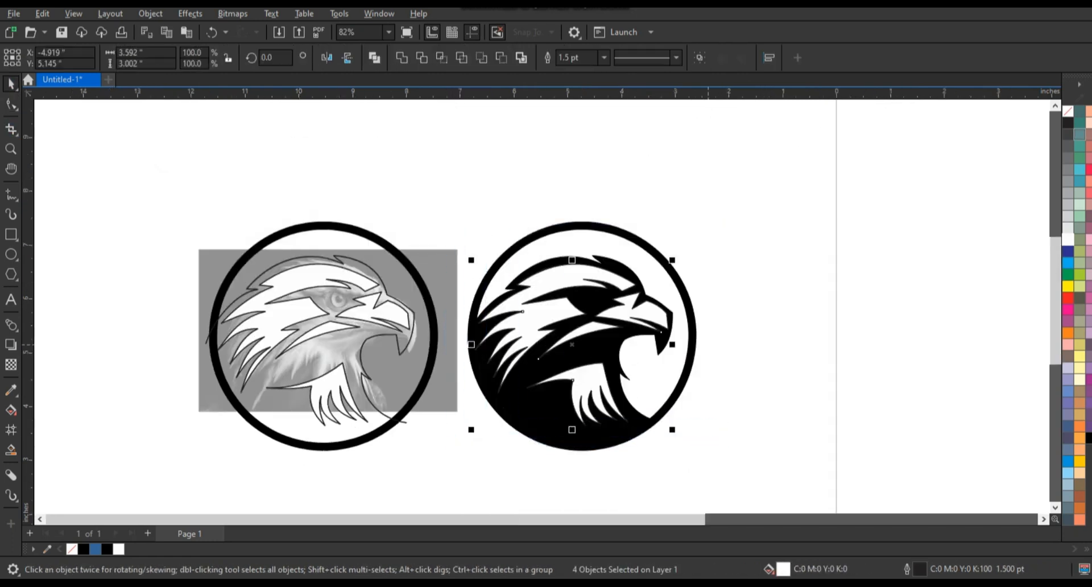
pyautogui.rightClick(1080, 112)
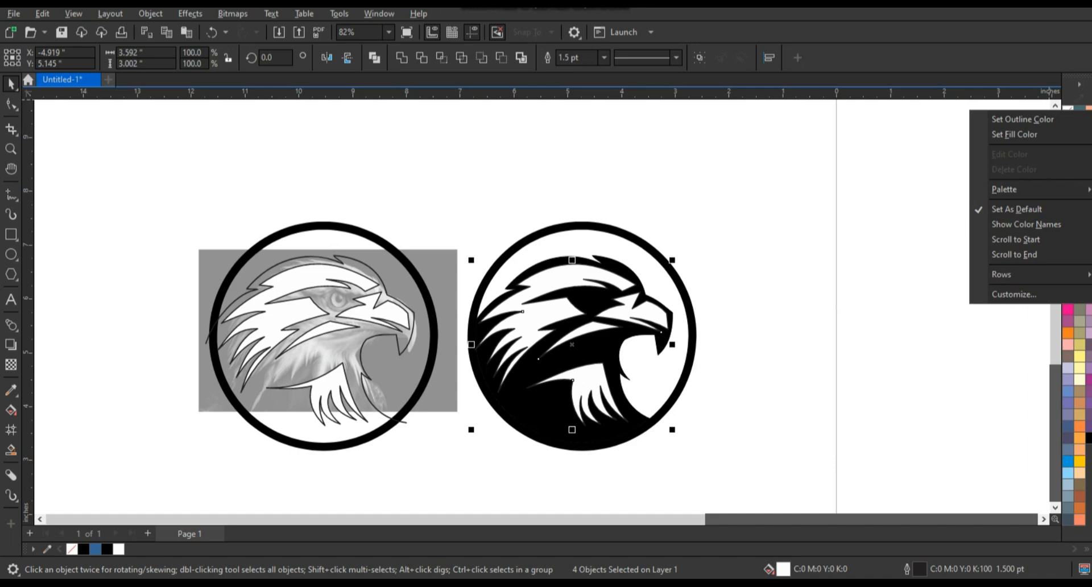
pyautogui.click(1023, 120)
pyautogui.click(782, 233)
# Trace a closed four-node eye shape over the photo's eye and bend its segments into smooth curves.
pyautogui.click(11, 149)
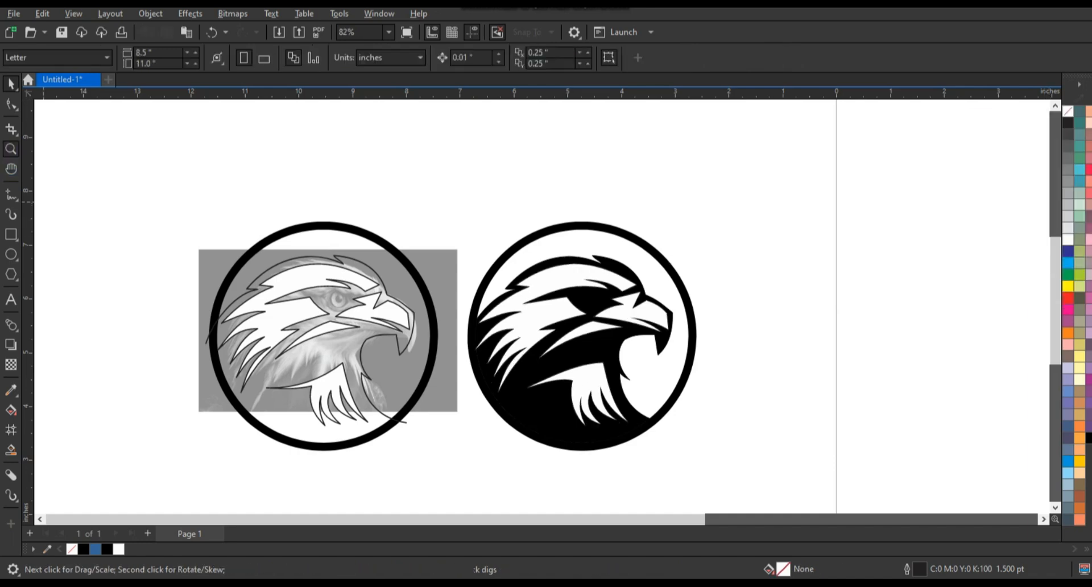
pyautogui.moveTo(219, 258); pyautogui.dragTo(479, 343)
pyautogui.press('F5')
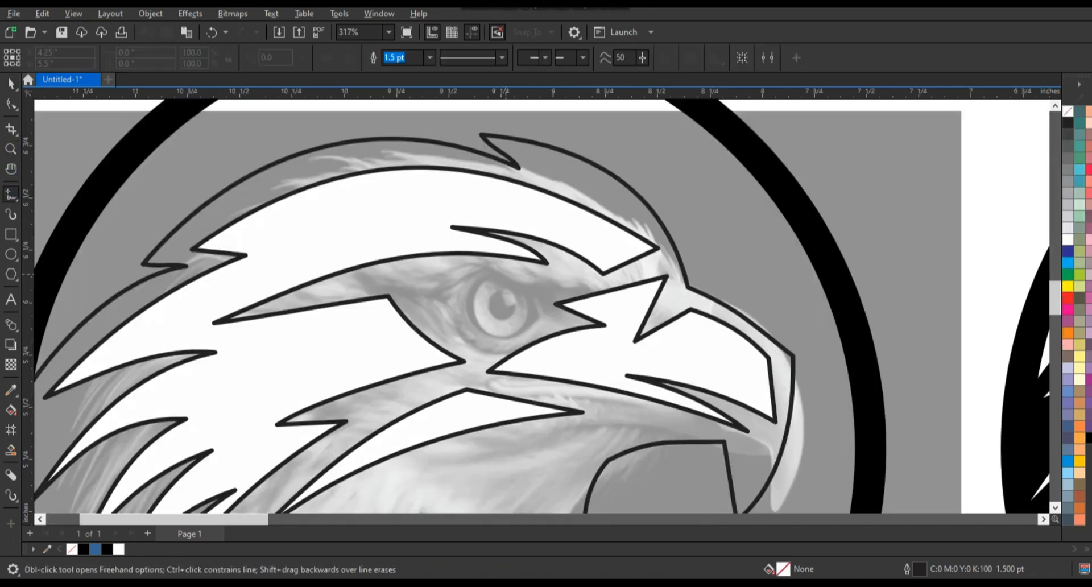
pyautogui.doubleClick(390, 281)
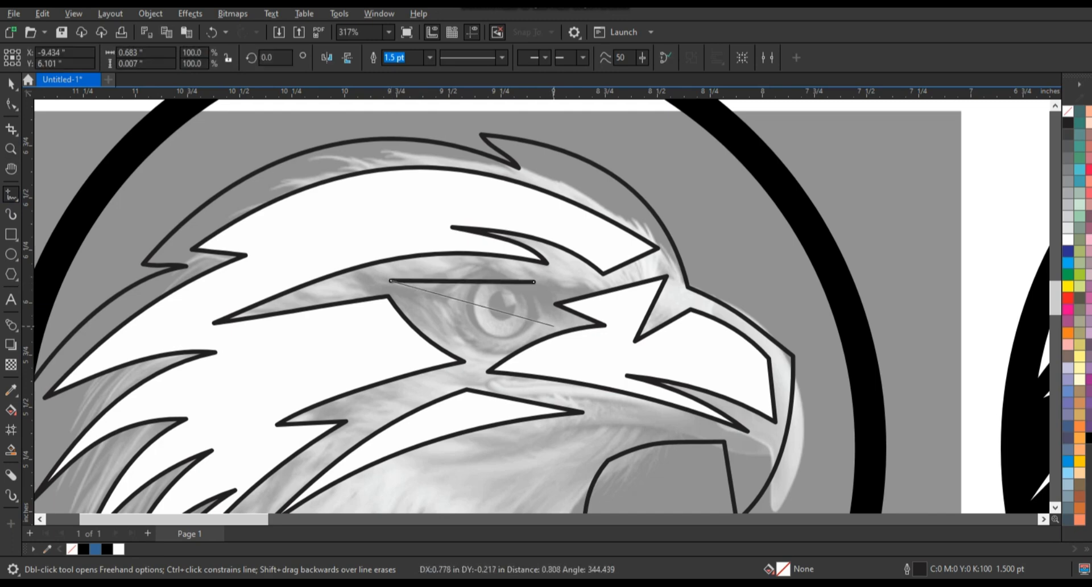
pyautogui.click(534, 281)
pyautogui.press('F10')
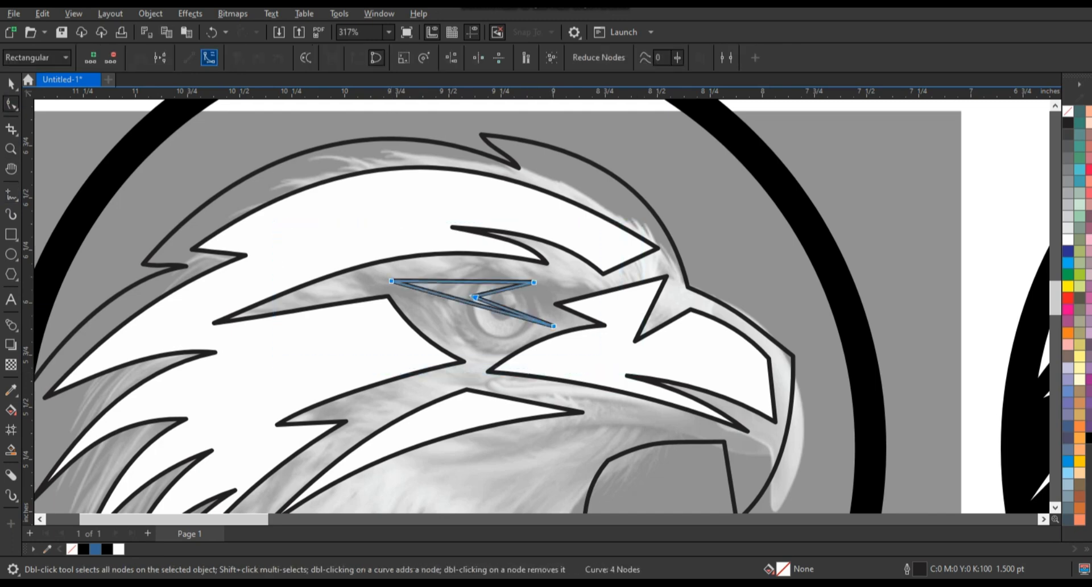
pyautogui.moveTo(480, 308); pyautogui.dragTo(468, 274)
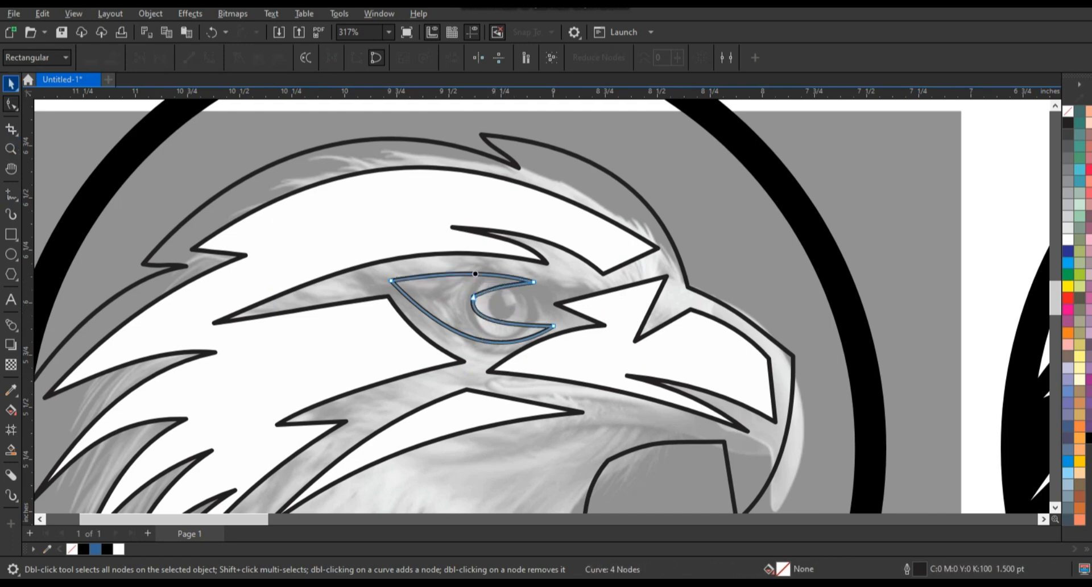
# Shrink the eye shape to 70.6 percent and place a white-filled copy in the black head's eye area.
pyautogui.click(10, 85)
pyautogui.moveTo(557, 346); pyautogui.dragTo(530, 334)
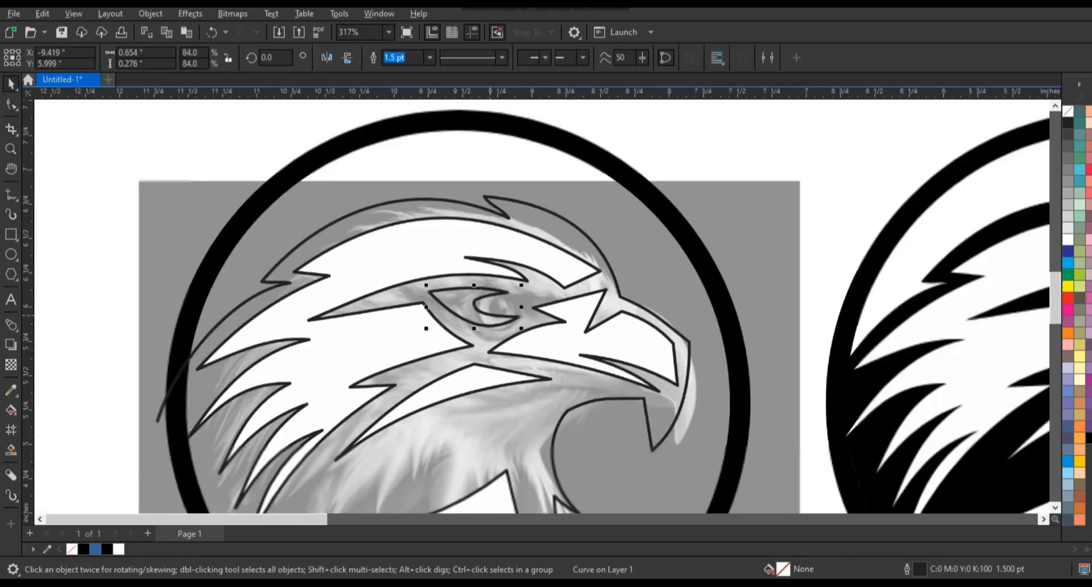
pyautogui.scroll(-3, 495, 316)
pyautogui.scroll(-1, 453, 297)
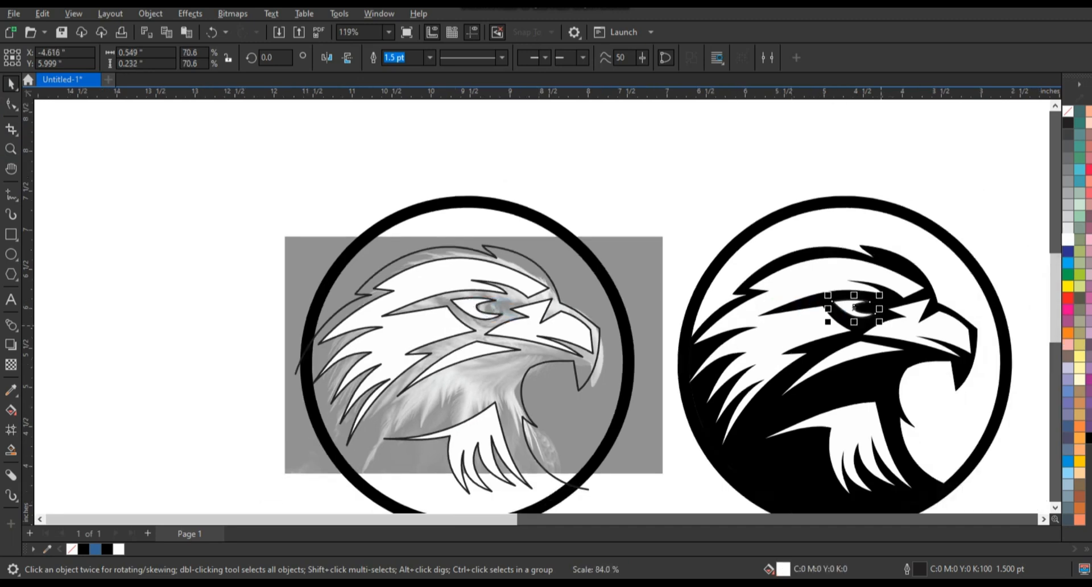
pyautogui.scroll(-2, 399, 270)
pyautogui.press('Escape')
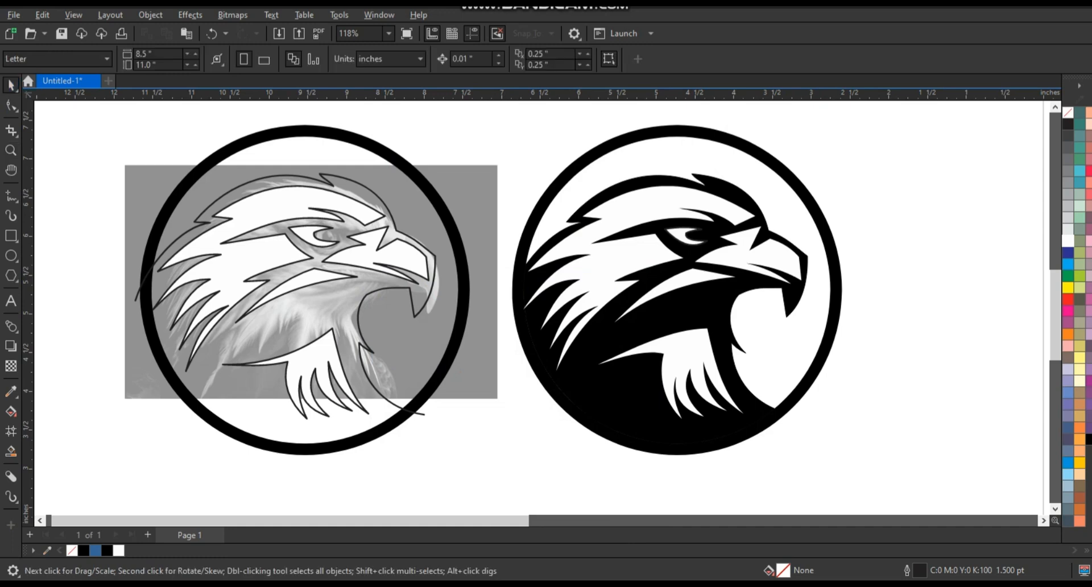
# Draw two slightly offset overlapping circles inside the black head's ring and smart-fill the thin crescent between them at the top.
pyautogui.press('F6')
pyautogui.press('F7')
pyautogui.moveTo(617, 181); pyautogui.dragTo(893, 457)
pyautogui.press('space')
pyautogui.moveTo(755, 321); pyautogui.dragTo(692, 281)
pyautogui.click(11, 451)
pyautogui.click(700, 142)
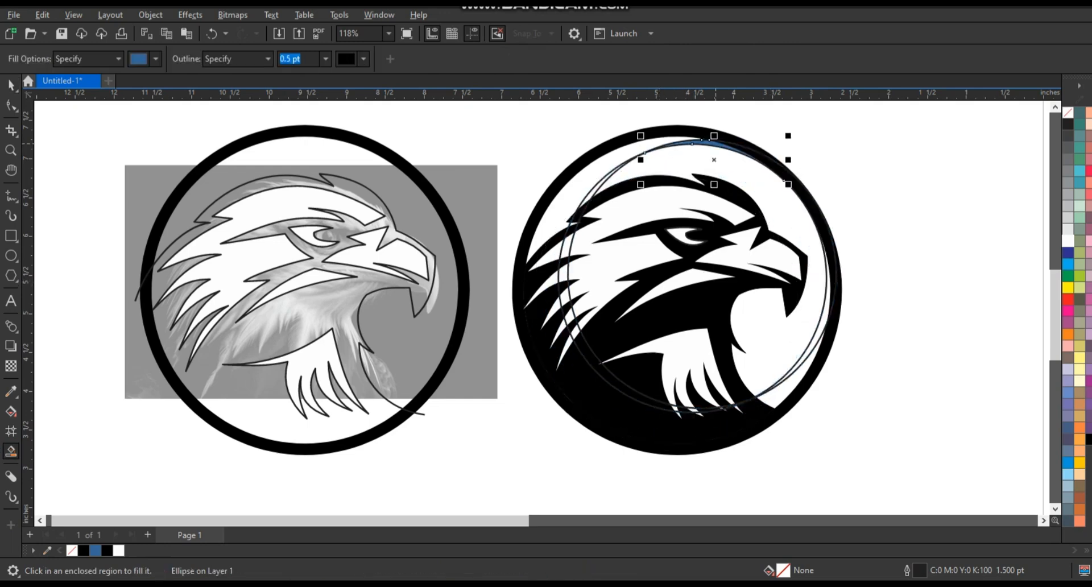
# Delete the two helper circles, keeping only the filled crescent inside the ring.
pyautogui.click(11, 85)
pyautogui.click(625, 163)
pyautogui.press('Delete')
pyautogui.click(677, 142)
pyautogui.press('Delete')
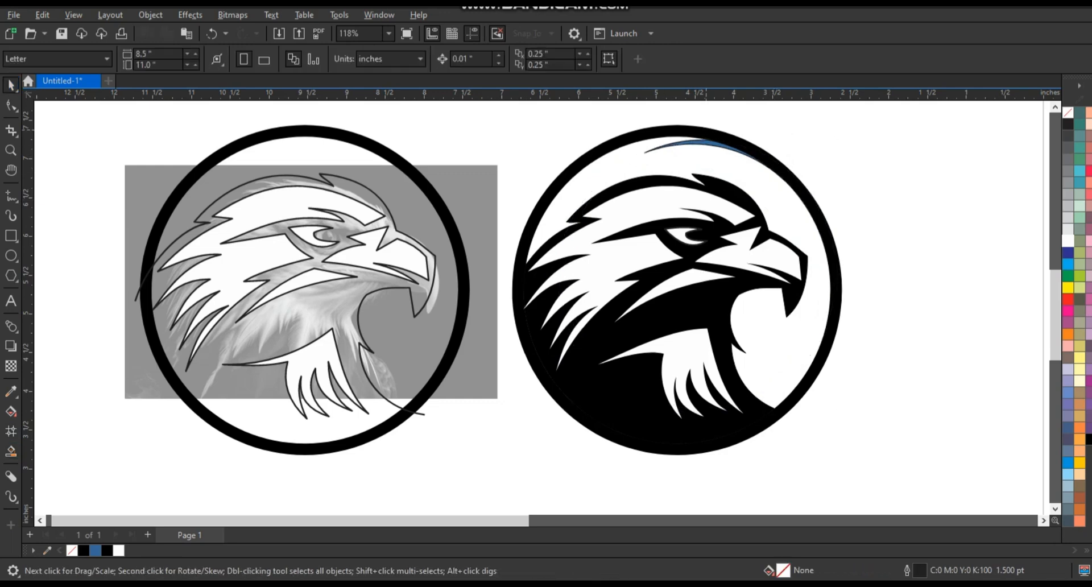
# Merge the crescent with the black ring into one black shape without an outline.
pyautogui.keyDown('shift'); pyautogui.click(690, 132); pyautogui.keyUp('shift')
pyautogui.rightClick(1068, 112)
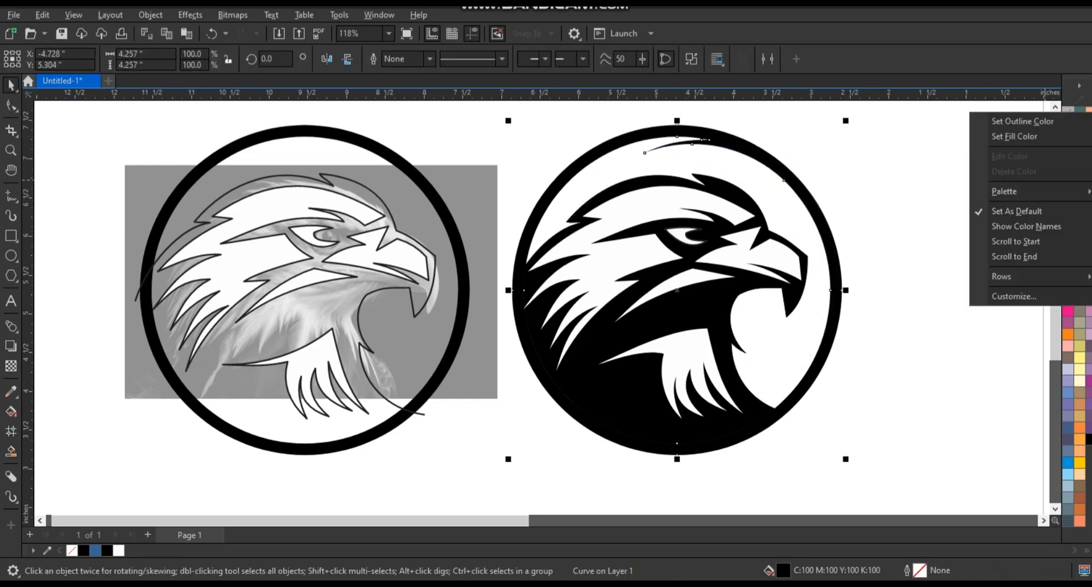
pyautogui.click(1058, 121)
pyautogui.click(893, 193)
# Delete the traced shapes and the ring lying over the eagle photo, keeping the photo.
pyautogui.scroll(-5, 540, 284)
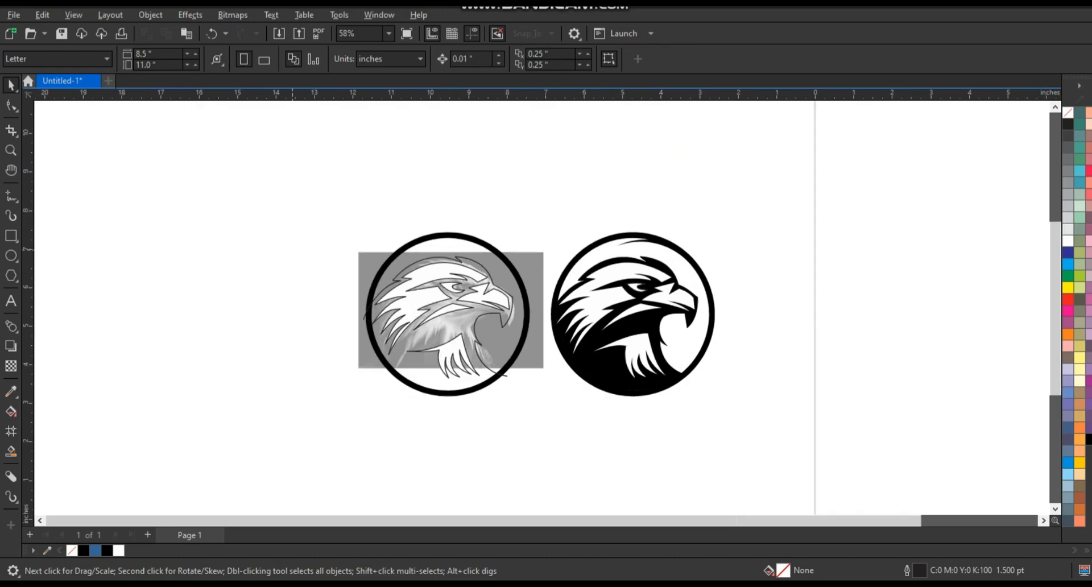
pyautogui.press('Delete')
pyautogui.moveTo(339, 202); pyautogui.dragTo(534, 411)
pyautogui.press('Delete')
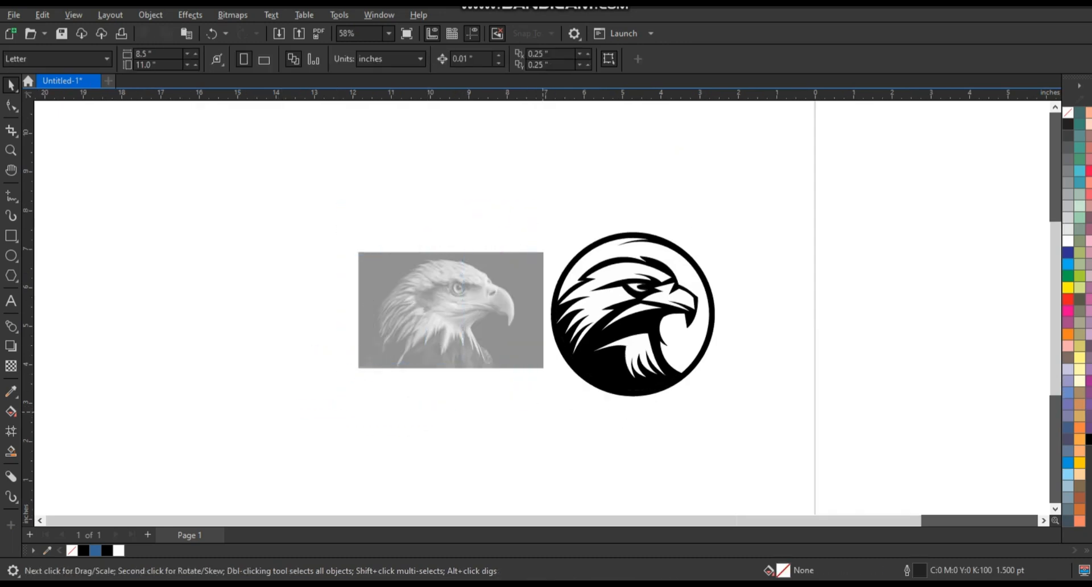
# Move the whole eagle logo slightly away from the photo and remove the outlines from its pieces.
pyautogui.moveTo(727, 444); pyautogui.dragTo(733, 449)
pyautogui.moveTo(646, 327); pyautogui.dragTo(667, 327)
pyautogui.rightClick(1068, 114)
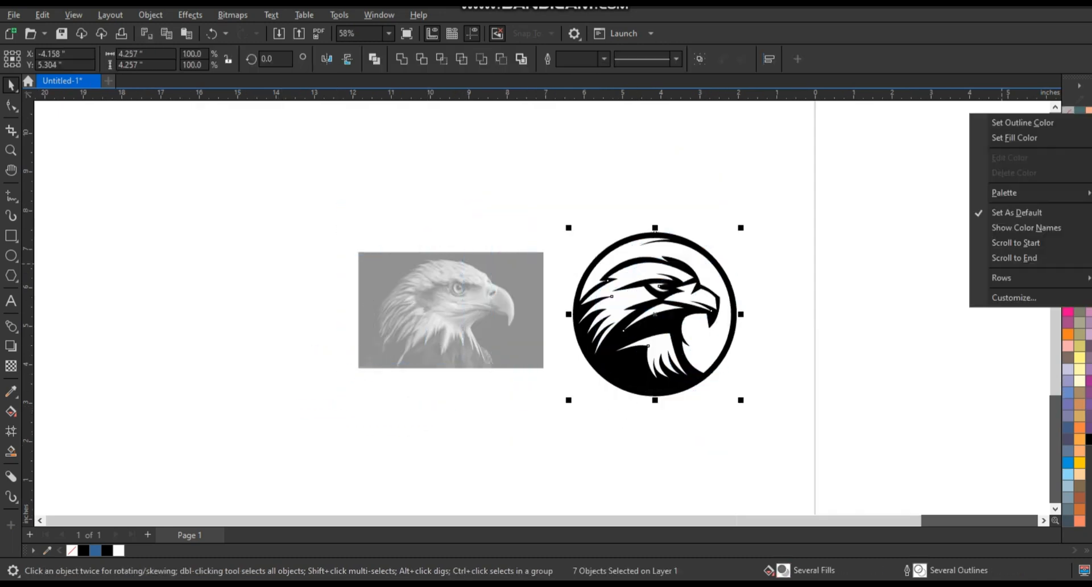
pyautogui.click(1022, 122)
pyautogui.press('Escape')
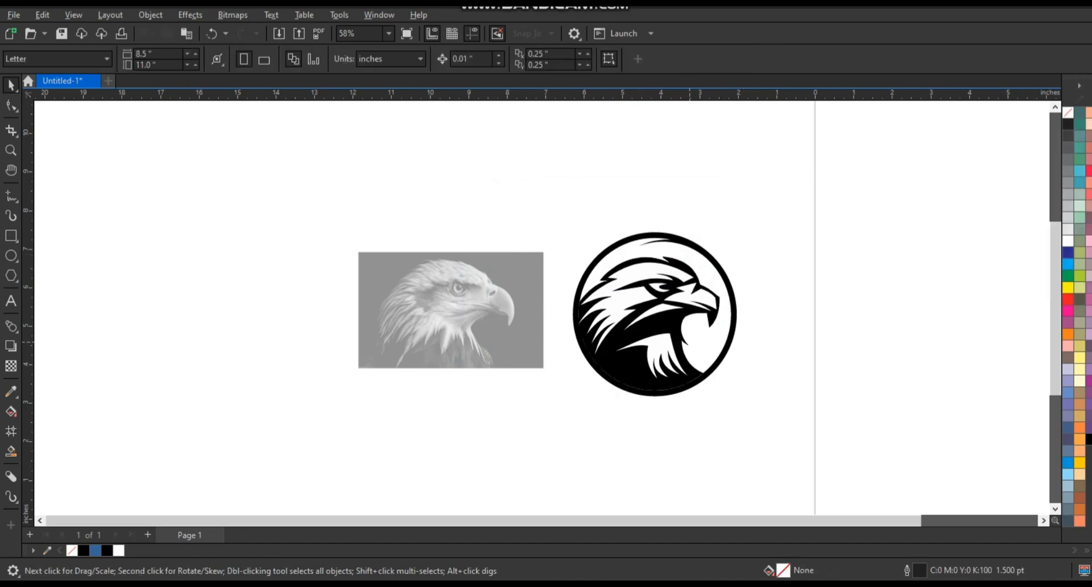
# Merge the logo pieces into one black curve with cut-out feathers, and move the eagle photo farther from the logo.
pyautogui.click(660, 338)
pyautogui.moveTo(779, 421); pyautogui.dragTo(548, 200)
pyautogui.moveTo(450, 310); pyautogui.dragTo(312, 307)
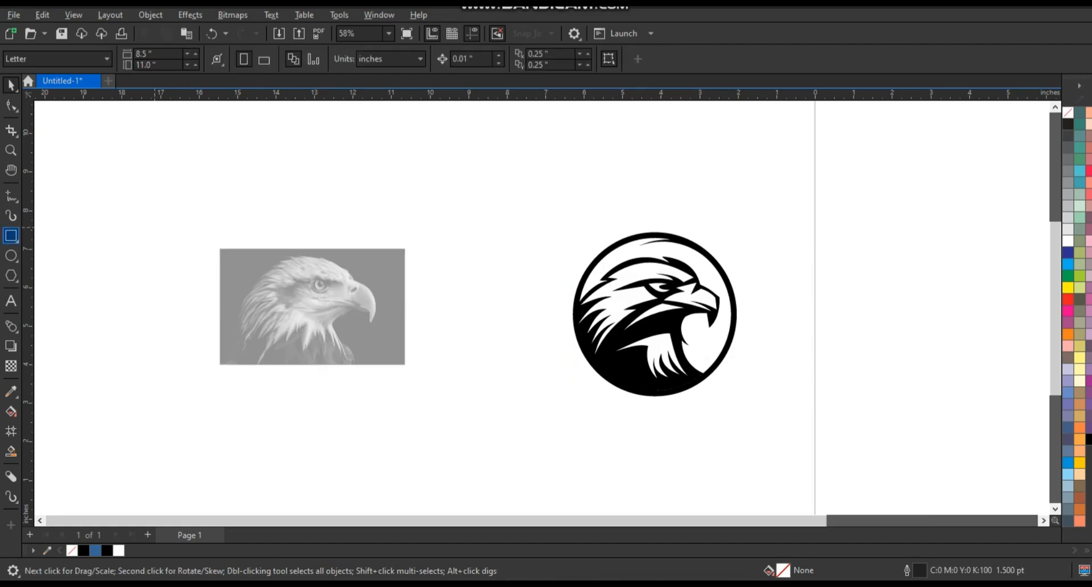
# Draw an 8.46-inch square around the logo, fill it with orange and send it behind the logo.
pyautogui.press('F6')
pyautogui.moveTo(473, 118); pyautogui.dragTo(799, 444)
pyautogui.press('space')
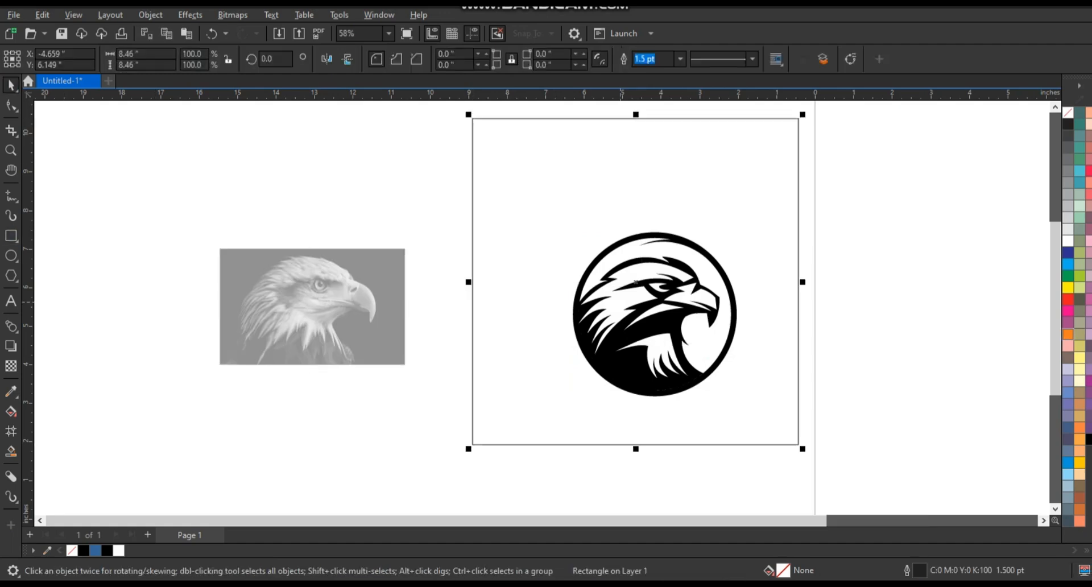
pyautogui.click(1068, 335)
pyautogui.hotkey('shift', 'pagedown')
# Enlarge the eagle logo and center it horizontally and vertically on the orange square.
pyautogui.moveTo(722, 361); pyautogui.dragTo(681, 298)
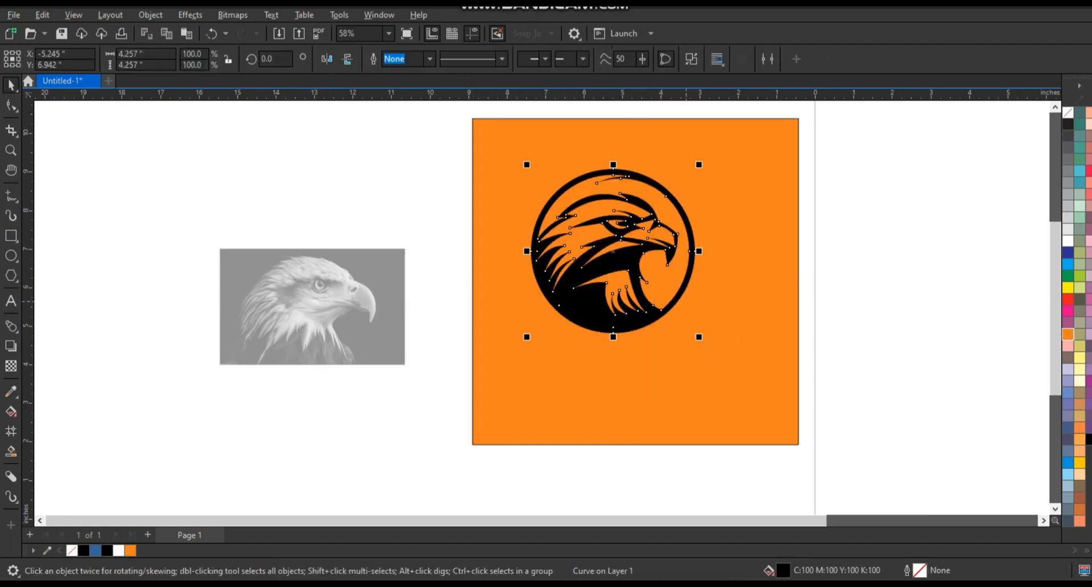
pyautogui.moveTo(701, 339); pyautogui.dragTo(748, 385)
pyautogui.keyDown('shift'); pyautogui.click(748, 385); pyautogui.keyUp('shift')
pyautogui.press('c')
pyautogui.press('e')
pyautogui.scroll(-1, 685, 351)
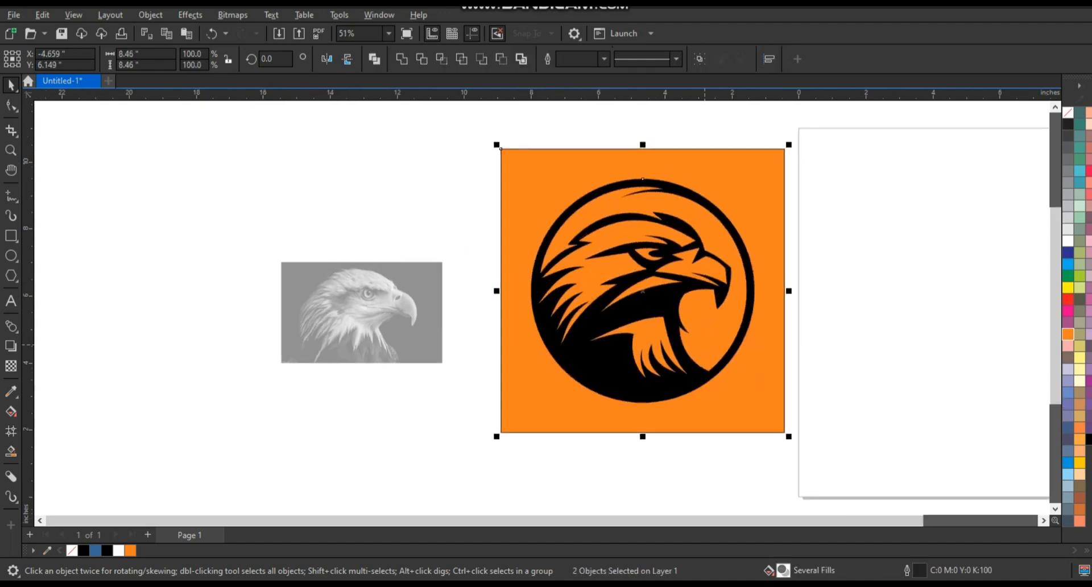
# Remove the square's outline and fill the square with sage green (C20 M0 Y20 K20).
pyautogui.rightClick(1089, 114)
pyautogui.click(1058, 123)
pyautogui.click(469, 210)
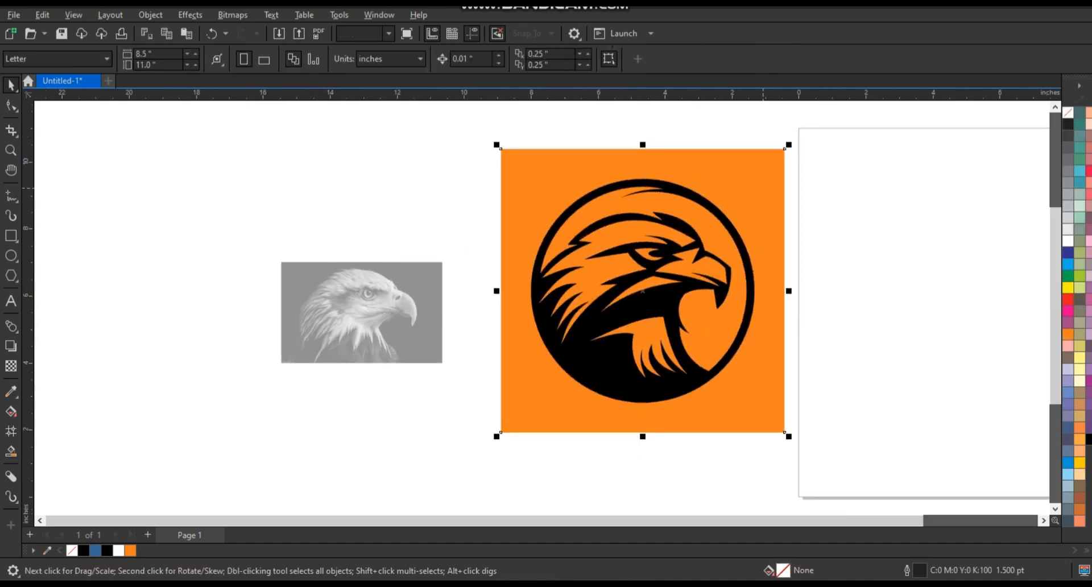
pyautogui.click(519, 212)
pyautogui.click(1079, 195)
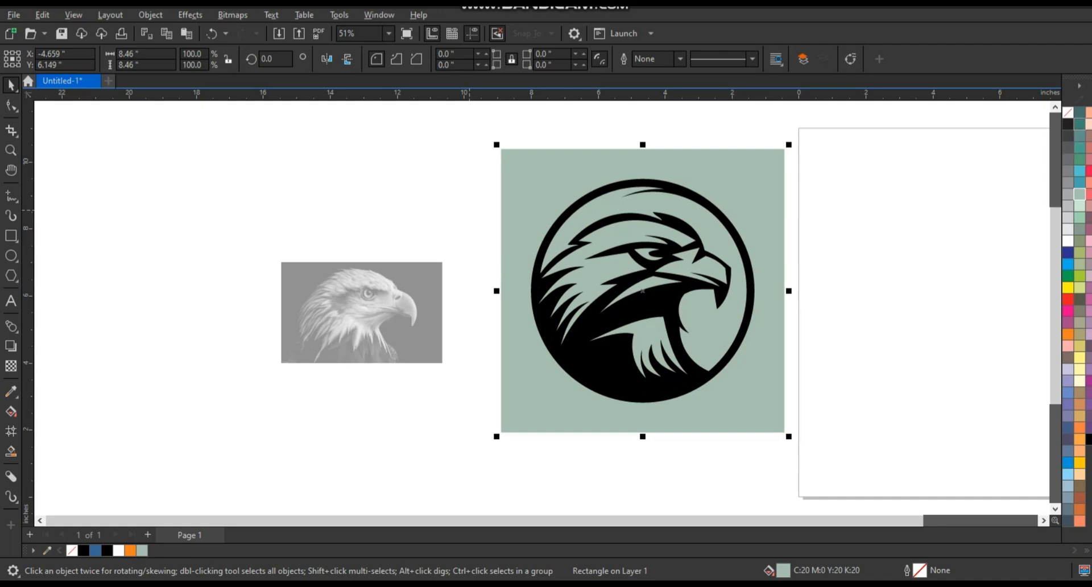
# Recolor the background square teal green and the eagle logo white.
pyautogui.click(1080, 124)
pyautogui.click(1032, 163)
pyautogui.click(662, 304)
pyautogui.click(1068, 240)
# Undo the recoloring, the logo enlargement and the background square to restore the plain black logo.
pyautogui.hotkey('ctrl', 'z')
pyautogui.hotkey('ctrl', 'z')
pyautogui.hotkey('ctrl', 'z')
pyautogui.hotkey('ctrl', 'z')
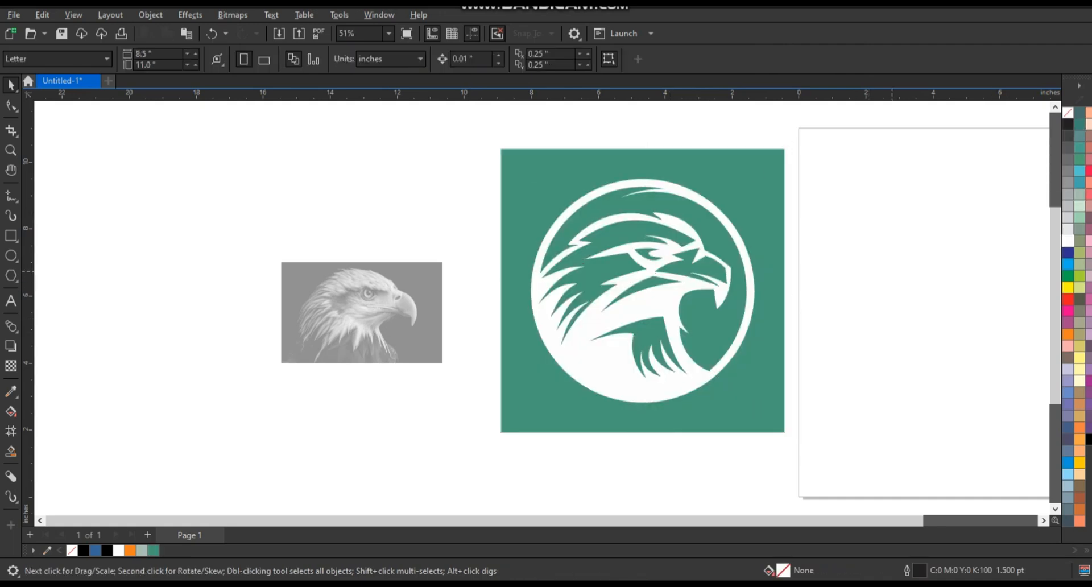
pyautogui.hotkey('ctrl', 'z')
pyautogui.hotkey('ctrl', 'z')
pyautogui.hotkey('ctrl', 'z')
pyautogui.hotkey('ctrl', 'z')
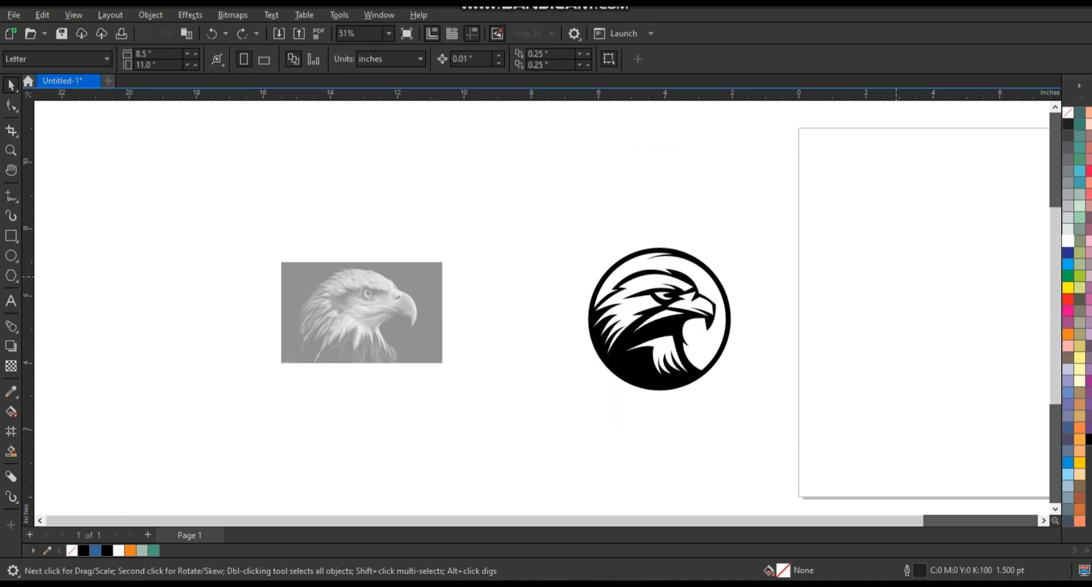